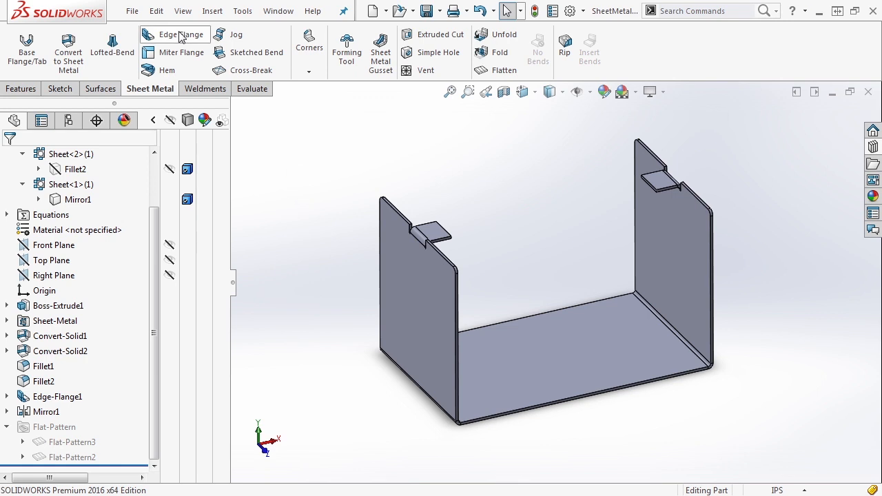
- Start an edge flange on the base's front edge and open its profile sketch, viewed straight on
{"action": "left_click", "coordinate": [587, 402]}
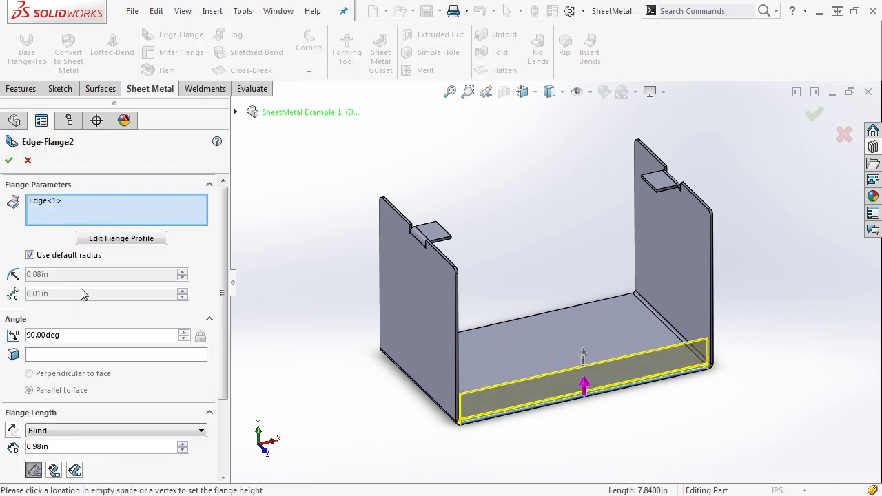
{"action": "left_click", "coordinate": [116, 237]}
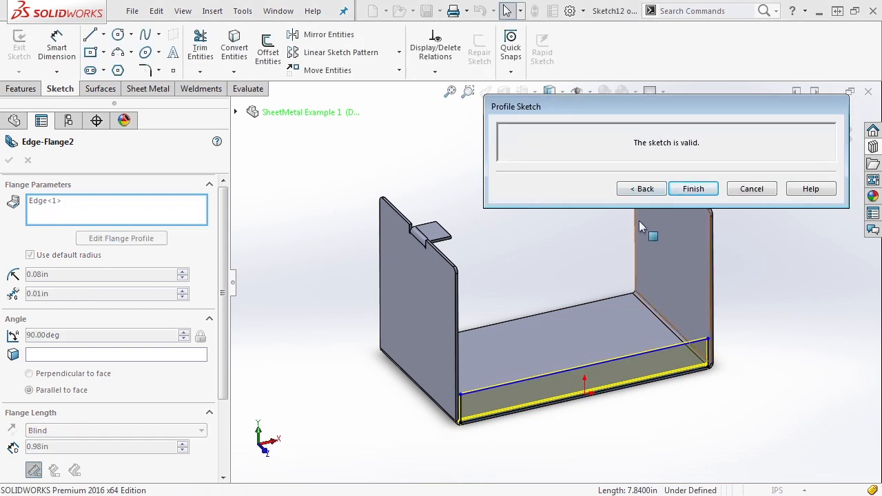
{"action": "mouse_move", "coordinate": [659, 103]}
{"action": "left_mouse_down"}
{"action": "mouse_move", "coordinate": [0, 163]}
{"action": "mouse_move", "coordinate": [0, 186]}
{"action": "left_mouse_up"}
{"action": "left_click", "coordinate": [470, 176]}
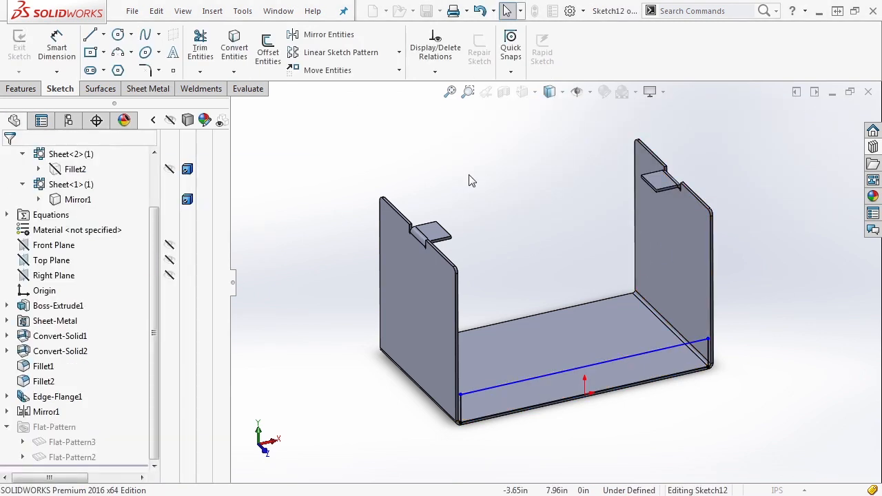
{"action": "key", "text": "ctrl+8"}
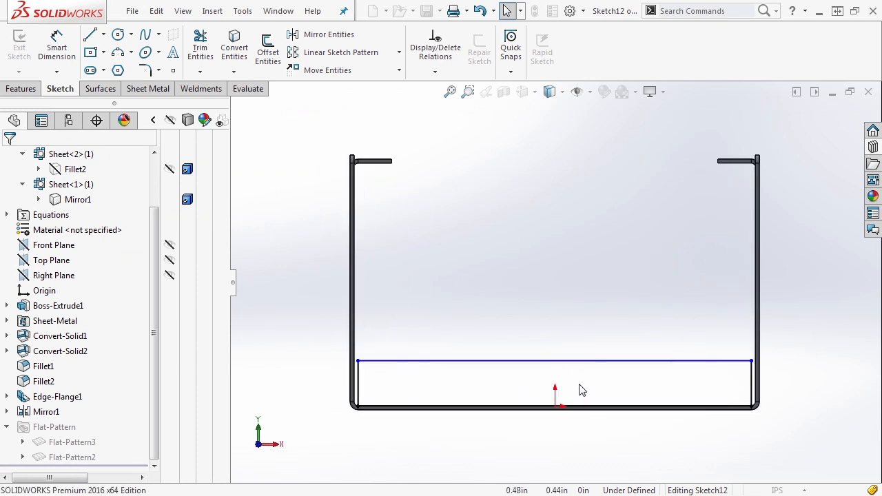
{"action": "scroll", "coordinate": [581, 390], "scroll_direction": "down", "scroll_amount": 2}
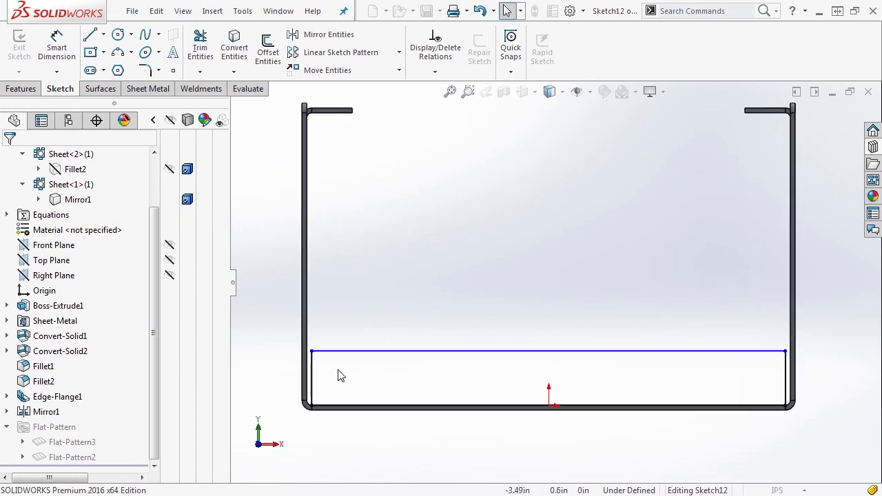
- Draw two vertical lines across the flange profile, from its upper line to the base, one near each end
{"action": "key", "text": "l"}
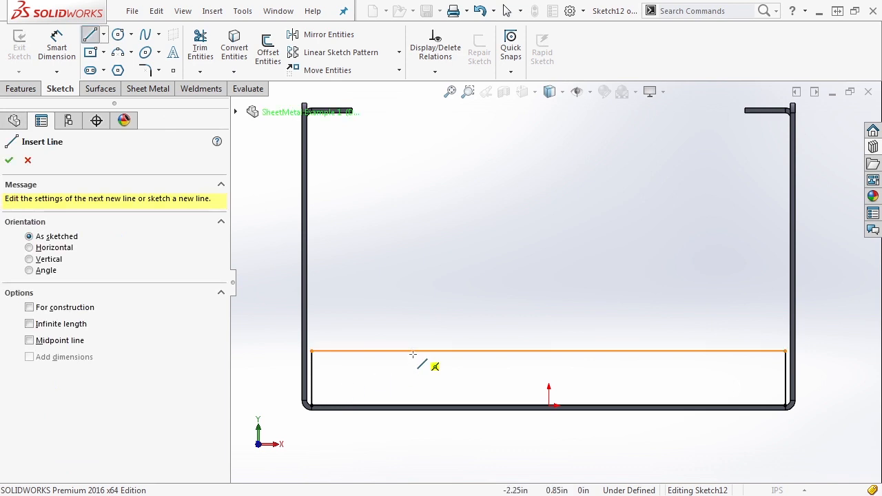
{"action": "left_click", "coordinate": [412, 352]}
{"action": "left_click", "coordinate": [413, 406]}
{"action": "key", "text": "Escape"}
{"action": "left_click", "coordinate": [699, 352]}
{"action": "left_click", "coordinate": [700, 407]}
{"action": "key", "text": "Escape"}
- Trim away the flange profile's middle section between the two vertical lines, leaving a rectangle at each end
{"action": "key", "text": "t"}
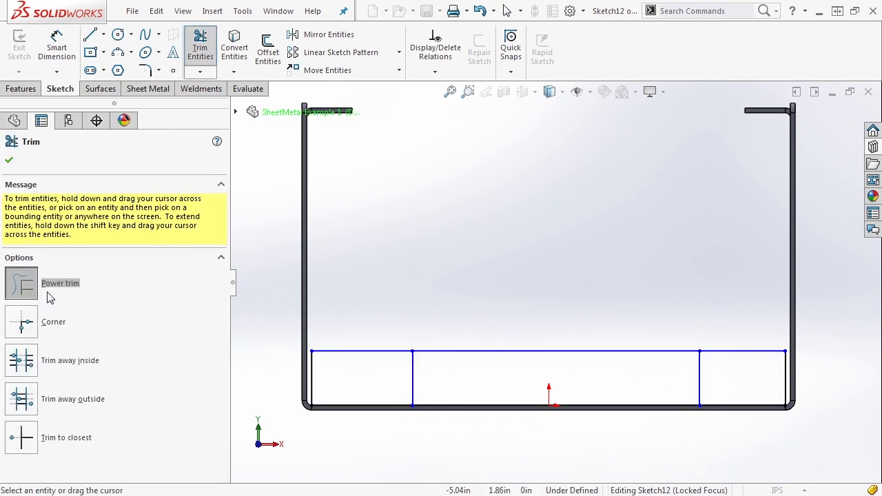
{"action": "left_click_drag", "start_coordinate": [505, 292], "coordinate": [501, 476]}
{"action": "key", "text": "Escape"}
- Dimension the left rectangle of the flange profile as 1 in wide and 0.75 in high
{"action": "key", "text": "s"}
{"action": "left_click", "coordinate": [449, 373]}
{"action": "left_click", "coordinate": [386, 352]}
{"action": "left_click", "coordinate": [386, 334]}
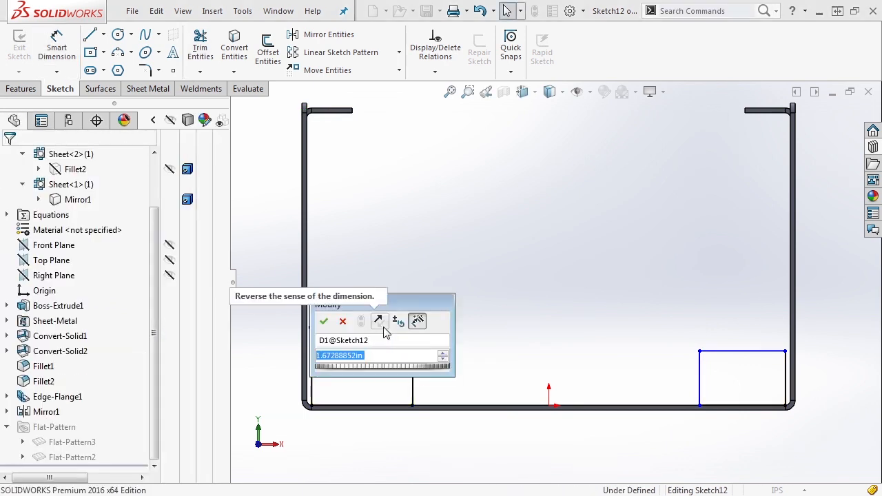
{"action": "type", "text": "1"}
{"action": "key", "text": "Return"}
{"action": "left_click", "coordinate": [373, 374]}
{"action": "left_click", "coordinate": [407, 375]}
{"action": "type", "text": "0.75"}
{"action": "key", "text": "Return"}
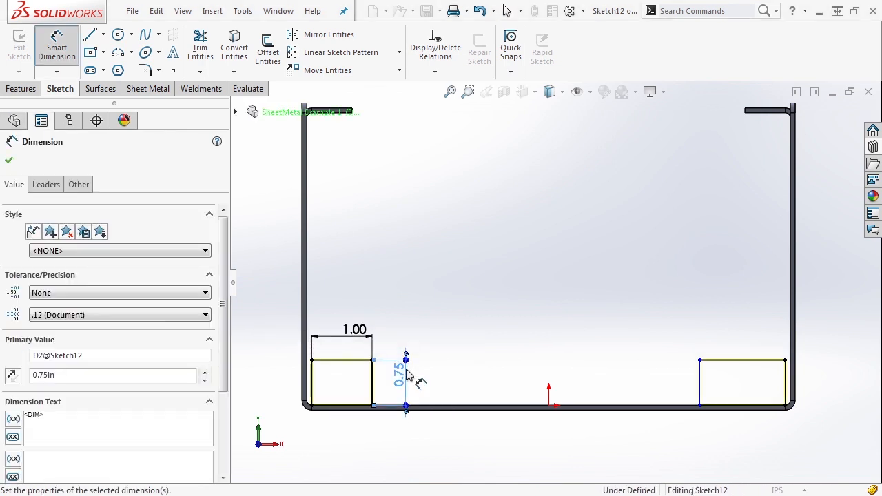
- Add an Equal relation between the upper lines of the two profile rectangles
{"action": "key", "text": "Escape"}
{"action": "left_click", "coordinate": [340, 360]}
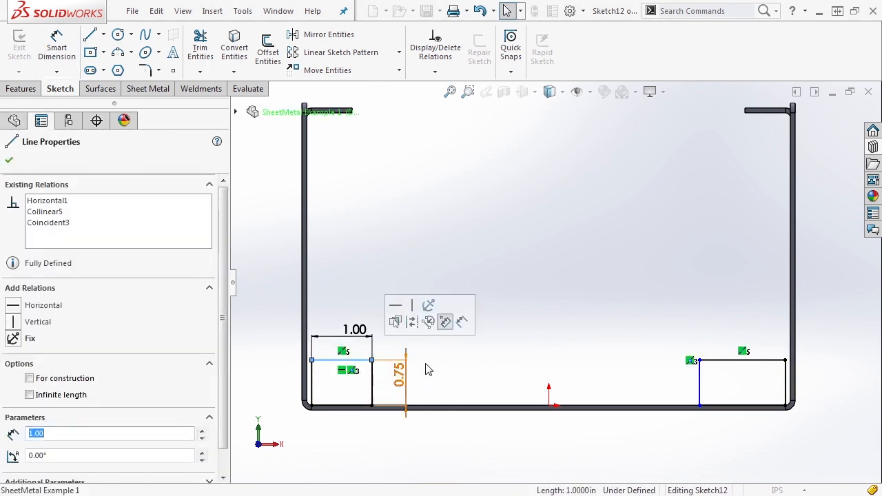
{"action": "left_click", "coordinate": [717, 359], "text": "ctrl"}
{"action": "left_click", "coordinate": [836, 304]}
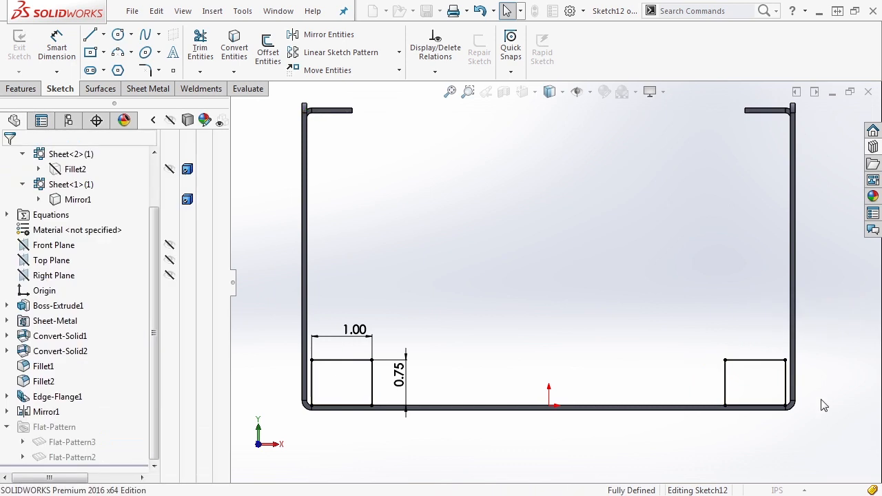
- Try to finish the edge flange from the profile containing two separate rectangles
{"action": "middle_click_drag", "start_coordinate": [816, 401], "coordinate": [638, 382]}
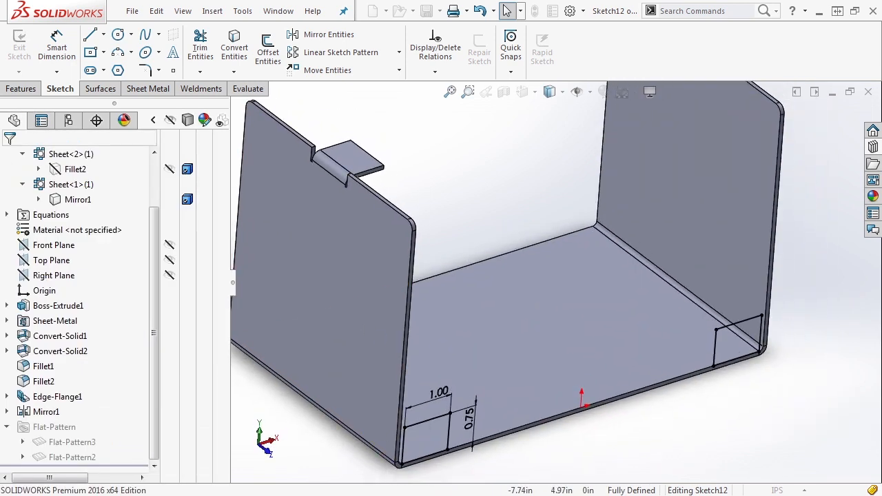
{"action": "mouse_move", "coordinate": [0, 197]}
{"action": "left_mouse_down"}
{"action": "mouse_move", "coordinate": [517, 192]}
{"action": "mouse_move", "coordinate": [565, 166]}
{"action": "left_mouse_up"}
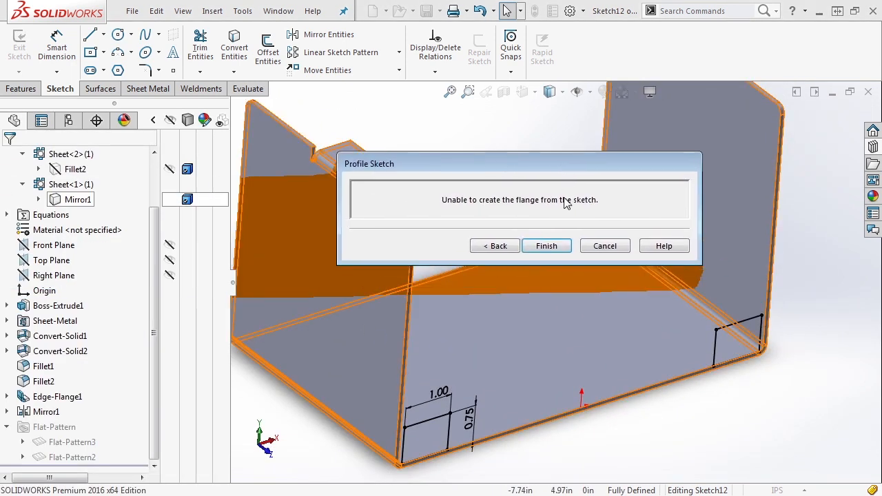
{"action": "left_click", "coordinate": [550, 249]}
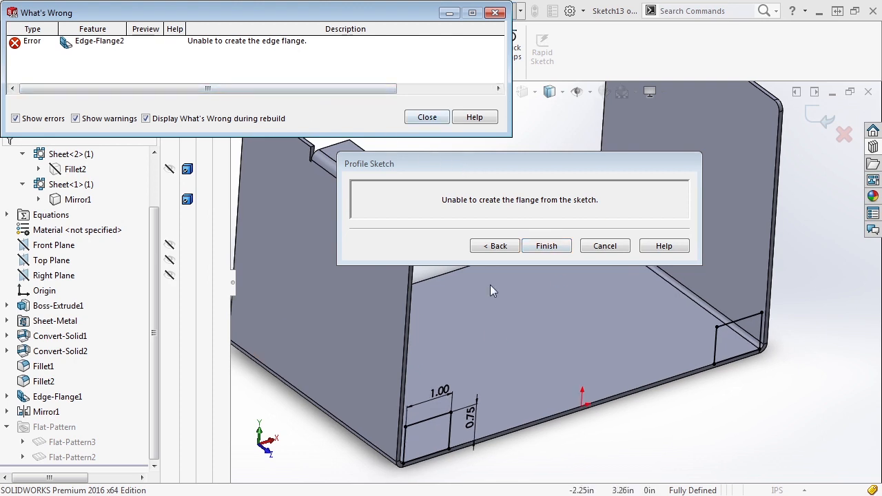
{"action": "left_click", "coordinate": [427, 117]}
- Convert the right rectangle's lines to construction geometry and finish the flange from the left rectangle only
{"action": "left_click_drag", "start_coordinate": [784, 375], "coordinate": [684, 304]}
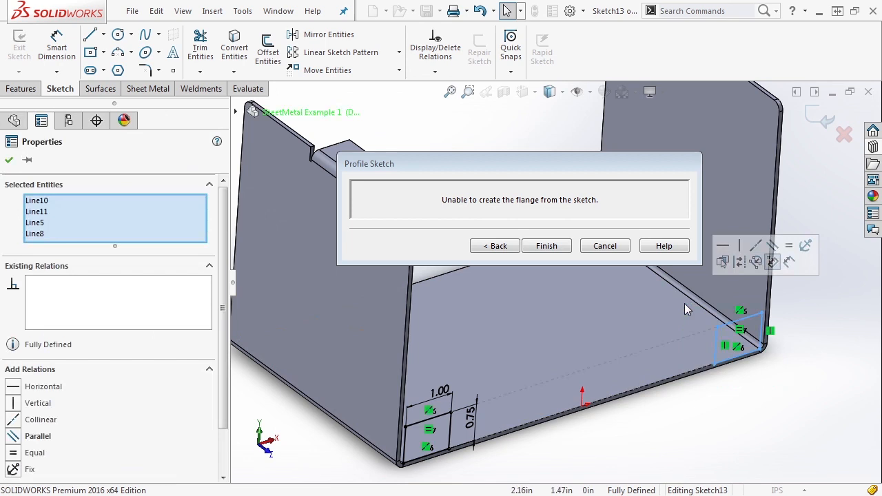
{"action": "key", "text": "Delete"}
{"action": "left_click", "coordinate": [545, 247]}
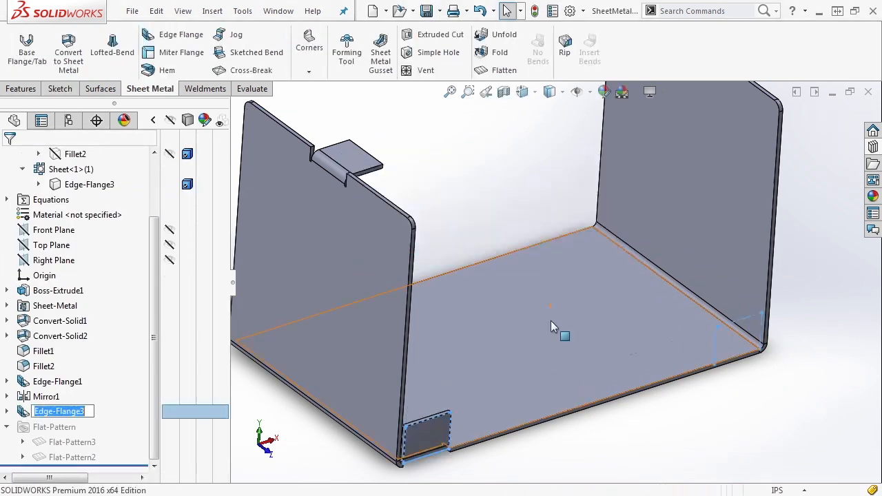
- Edit the new edge flange on the base and set its flange position to Tangent to Bend
{"action": "left_click", "coordinate": [467, 458]}
{"action": "scroll", "coordinate": [468, 444], "scroll_direction": "down", "scroll_amount": 5}
{"action": "middle_click_drag", "start_coordinate": [482, 433], "coordinate": [519, 264]}
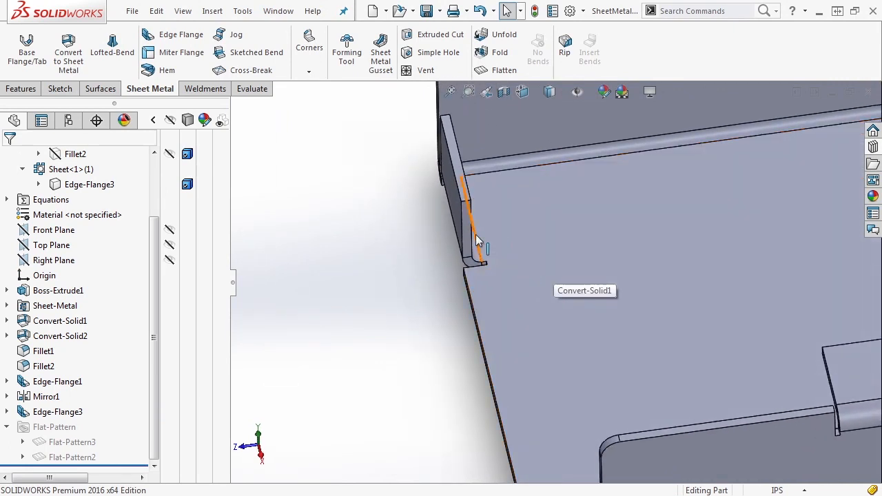
{"action": "right_click", "coordinate": [55, 412]}
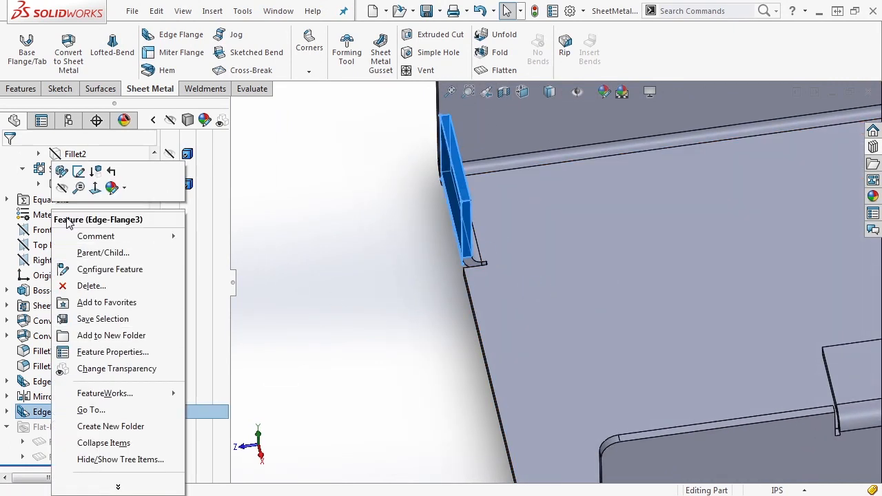
{"action": "left_click", "coordinate": [61, 172]}
{"action": "left_click_drag", "start_coordinate": [223, 260], "coordinate": [224, 397]}
{"action": "left_click", "coordinate": [100, 410]}
- Give the flange position a blind offset of 0.08 in in the reversed direction and accept the feature
{"action": "left_click", "coordinate": [30, 439]}
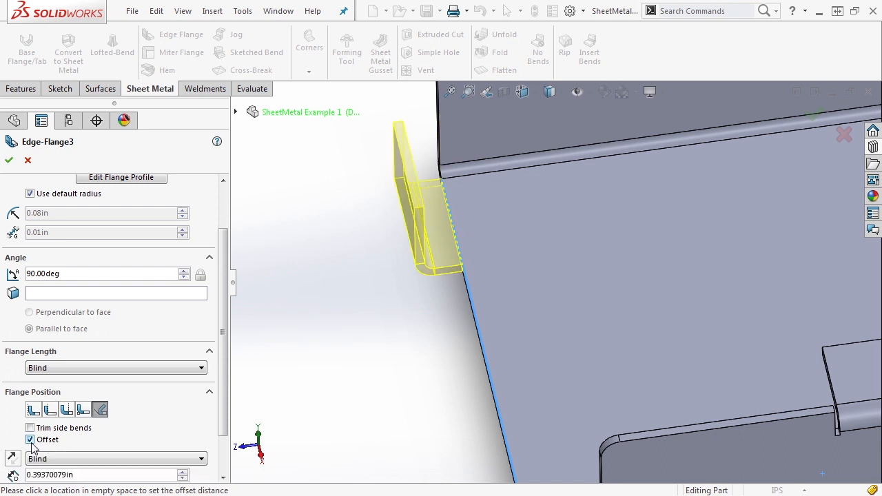
{"action": "double_click", "coordinate": [99, 477]}
{"action": "type", "text": ".08"}
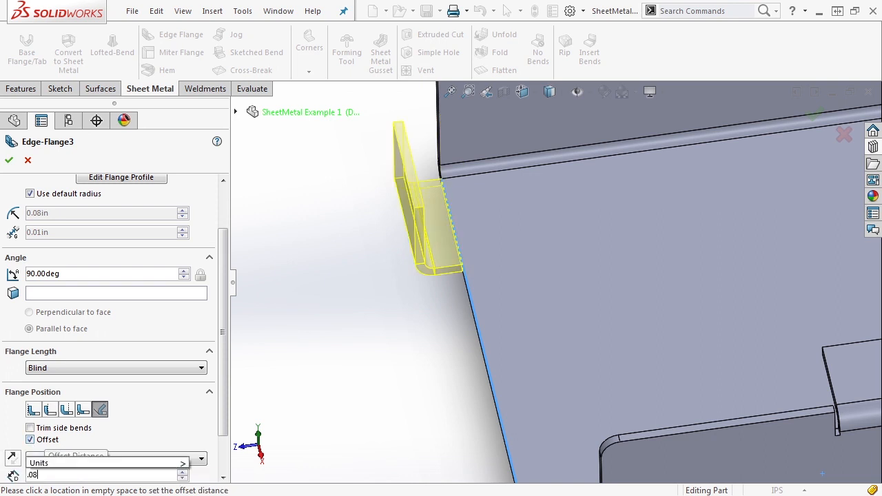
{"action": "key", "text": "Return"}
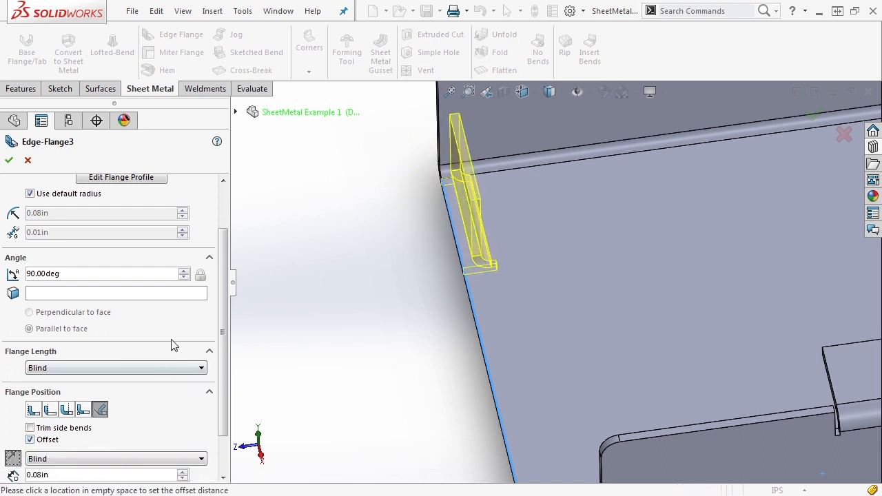
{"action": "scroll", "coordinate": [223, 364], "scroll_direction": "down", "scroll_amount": 2}
{"action": "left_click", "coordinate": [9, 160]}
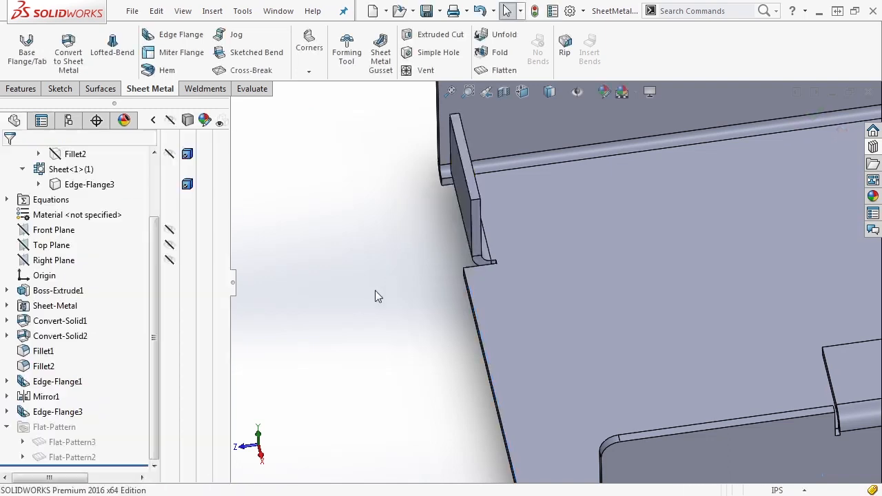
- Mirror the new base edge flange about the Right Plane
{"action": "scroll", "coordinate": [375, 290], "scroll_direction": "up", "scroll_amount": 4}
{"action": "mouse_move", "coordinate": [423, 312]}
{"action": "middle_mouse_down"}
{"action": "mouse_move", "coordinate": [479, 317]}
{"action": "mouse_move", "coordinate": [305, 361]}
{"action": "middle_mouse_up"}
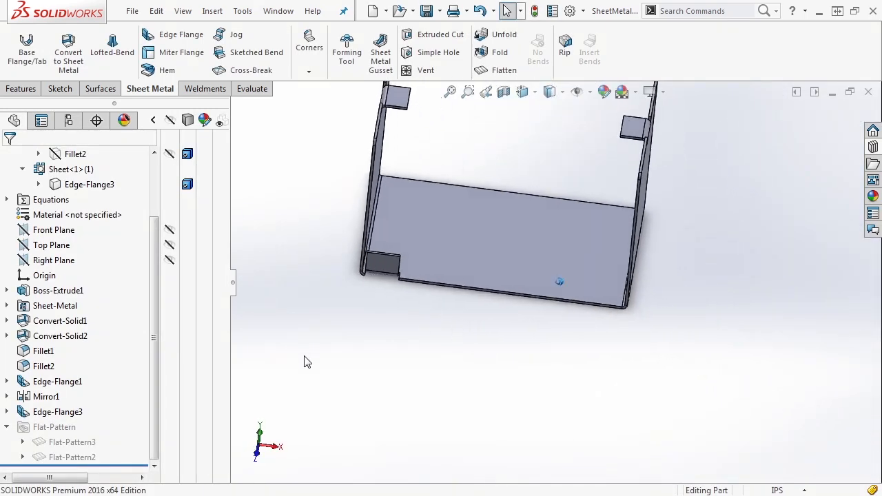
{"action": "left_click", "coordinate": [41, 412]}
{"action": "left_click", "coordinate": [30, 92]}
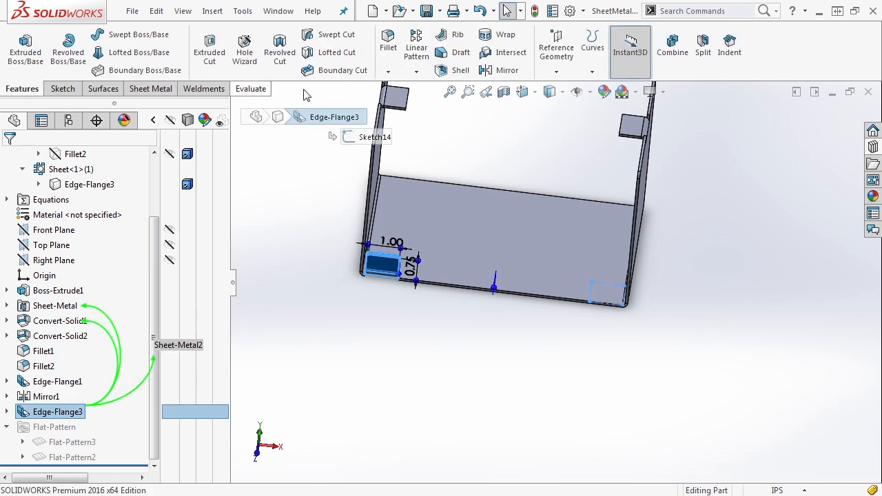
{"action": "left_click", "coordinate": [506, 71]}
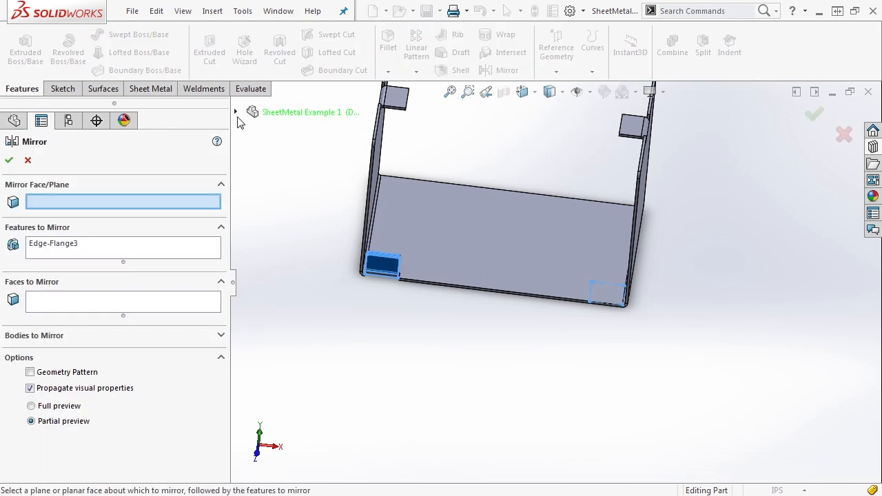
{"action": "left_click", "coordinate": [236, 111]}
{"action": "left_click", "coordinate": [298, 233]}
{"action": "left_click", "coordinate": [9, 160]}
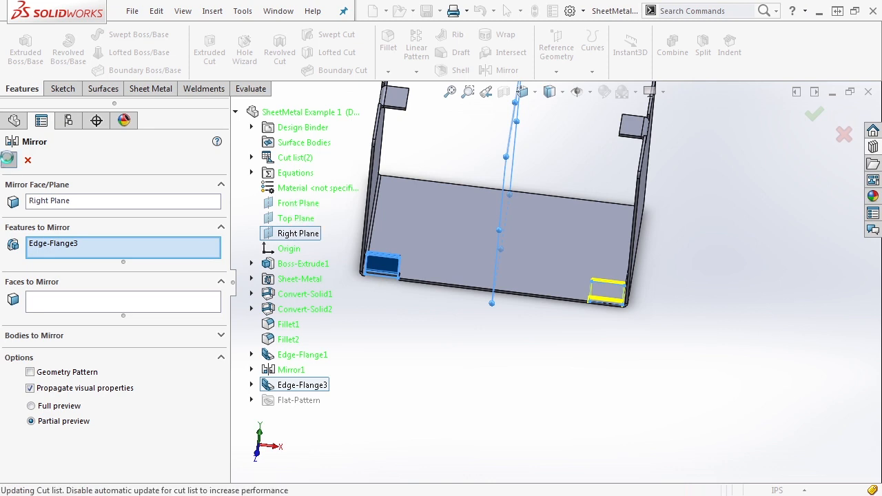
- Mirror both front flanges, Edge-Flange3 and Mirror2, about the Front Plane
{"action": "left_click", "coordinate": [28, 414]}
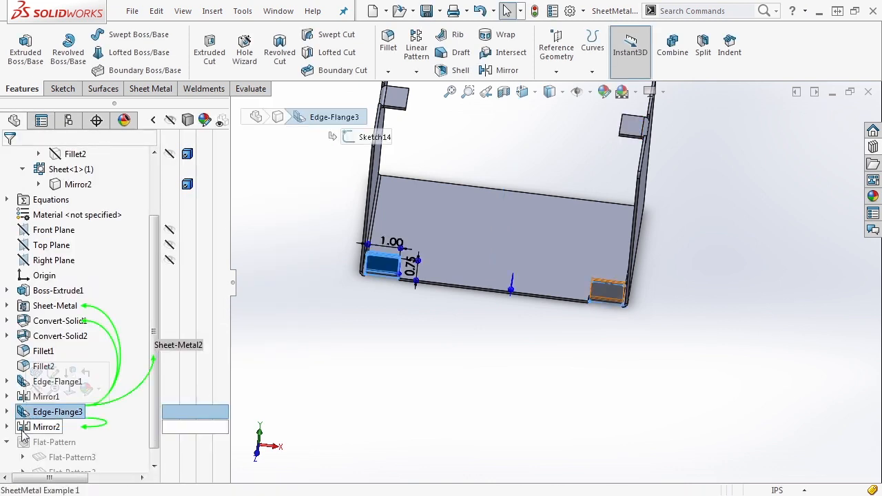
{"action": "left_click", "coordinate": [24, 428], "text": "ctrl"}
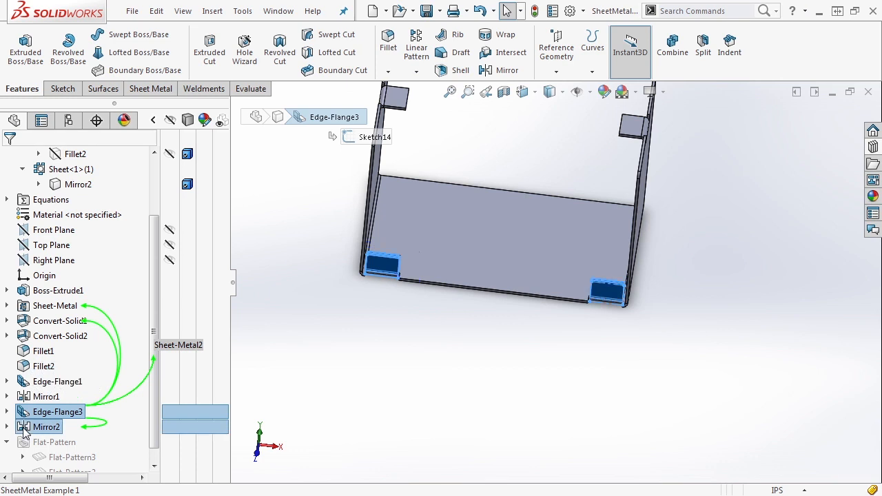
{"action": "left_click", "coordinate": [507, 70]}
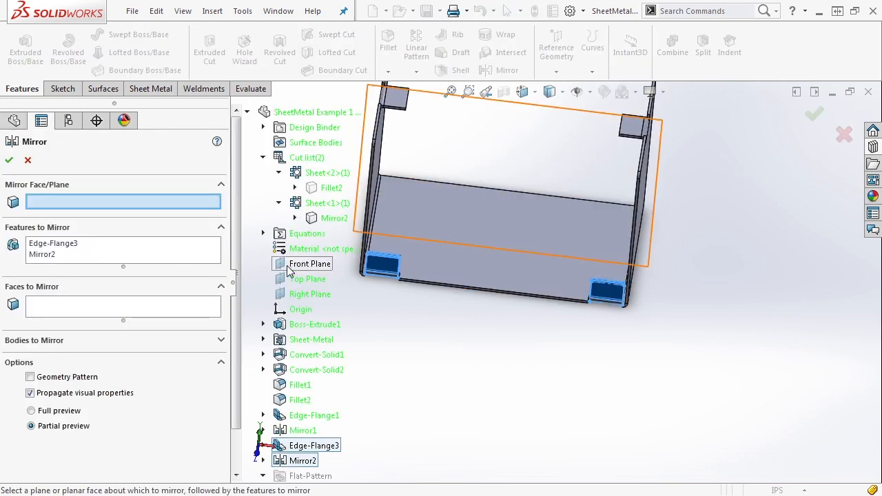
{"action": "left_click", "coordinate": [309, 264]}
{"action": "left_click", "coordinate": [13, 160]}
- Inspect a base flange beside the side wall's bend and open Edge-Flange3's profile sketch for editing
{"action": "scroll", "coordinate": [494, 338], "scroll_direction": "up", "scroll_amount": 3}
{"action": "middle_click_drag", "start_coordinate": [494, 338], "coordinate": [458, 256]}
{"action": "scroll", "coordinate": [458, 255], "scroll_direction": "down", "scroll_amount": 7}
{"action": "scroll", "coordinate": [457, 255], "scroll_direction": "down", "scroll_amount": 4}
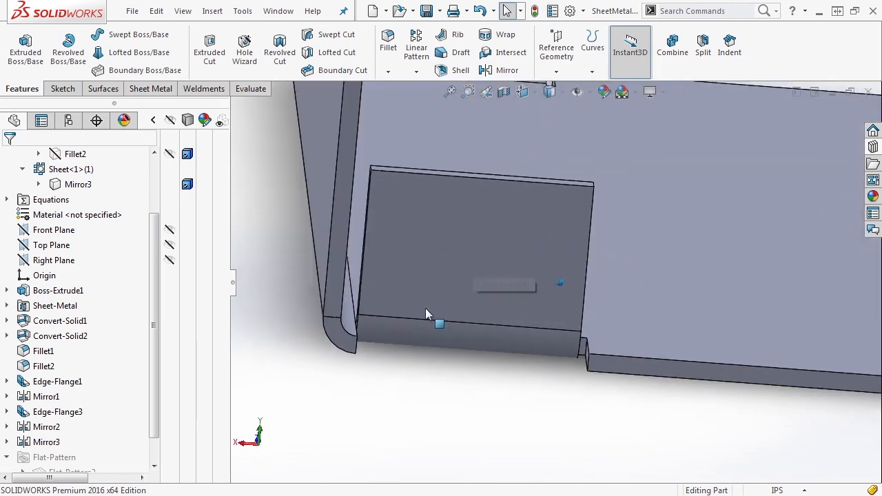
{"action": "middle_click_drag", "start_coordinate": [356, 333], "coordinate": [358, 335]}
{"action": "scroll", "coordinate": [360, 338], "scroll_direction": "up", "scroll_amount": 3}
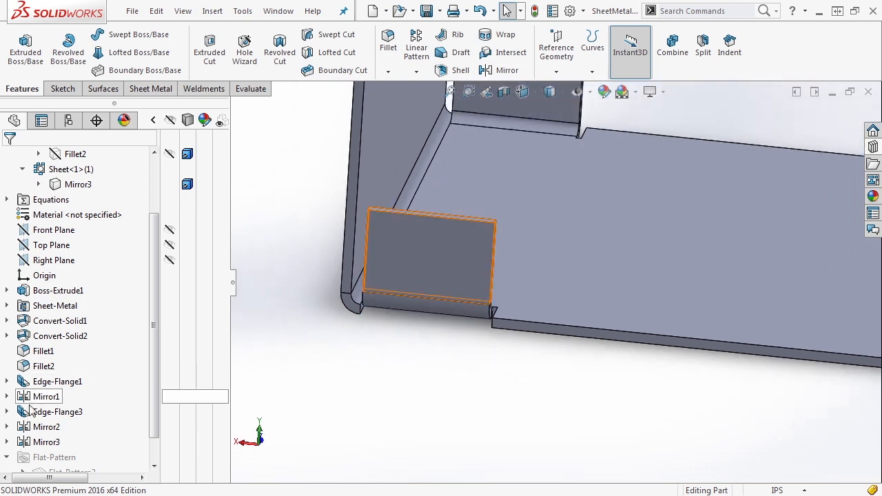
{"action": "left_click", "coordinate": [29, 412]}
{"action": "left_click", "coordinate": [6, 413]}
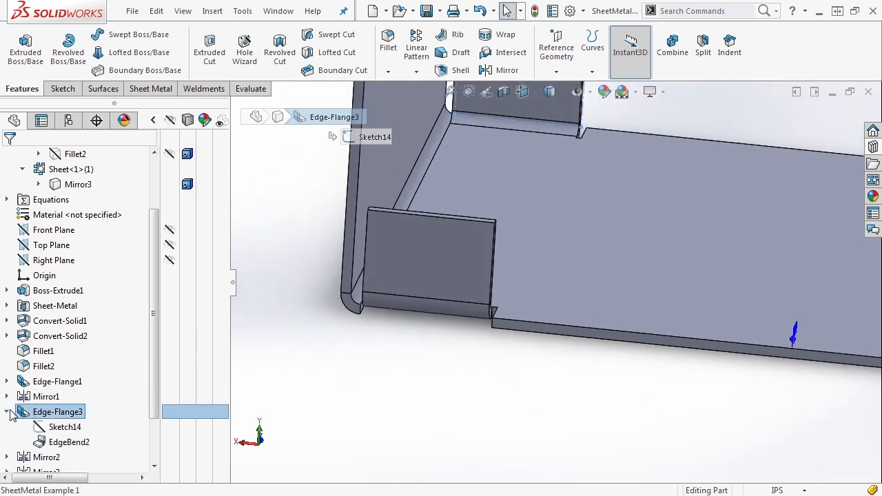
{"action": "left_click", "coordinate": [46, 427]}
{"action": "left_click", "coordinate": [56, 386]}
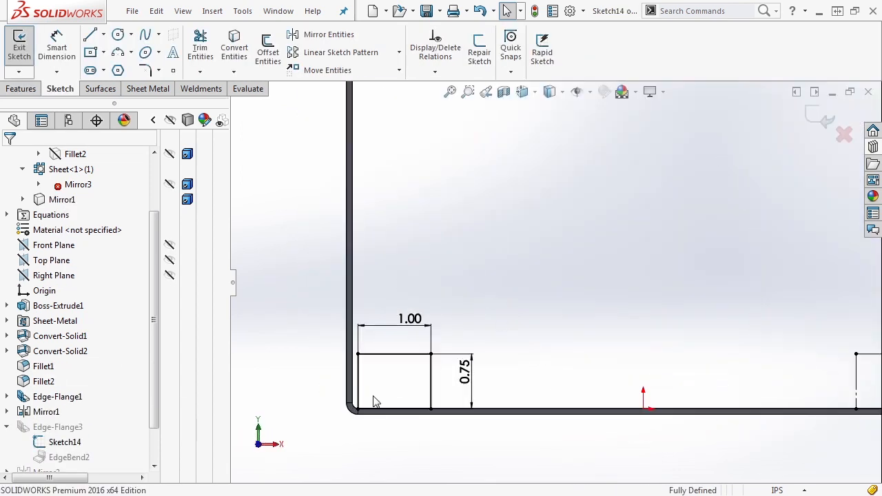
- Pull the flange profile away from the bend, dimension its near side 0.5 in from the base edge's end, and exit the sketch
{"action": "left_click_drag", "start_coordinate": [372, 404], "coordinate": [406, 400]}
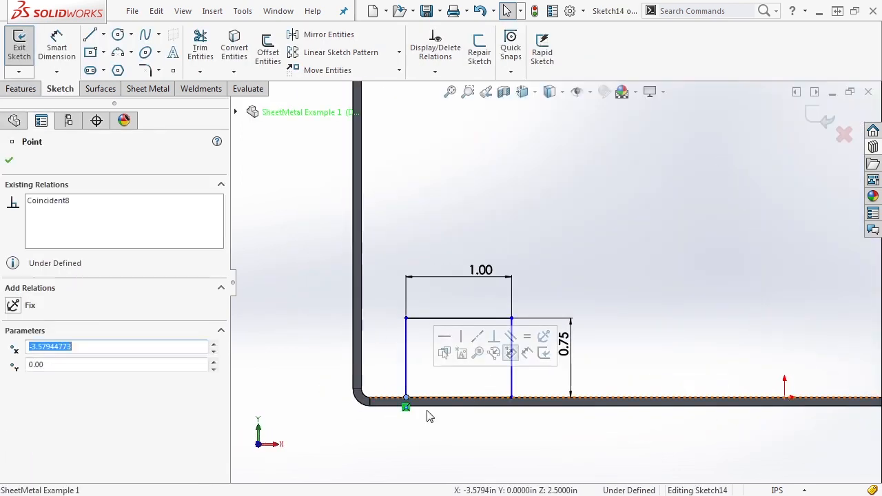
{"action": "key", "text": "d"}
{"action": "left_click", "coordinate": [370, 397]}
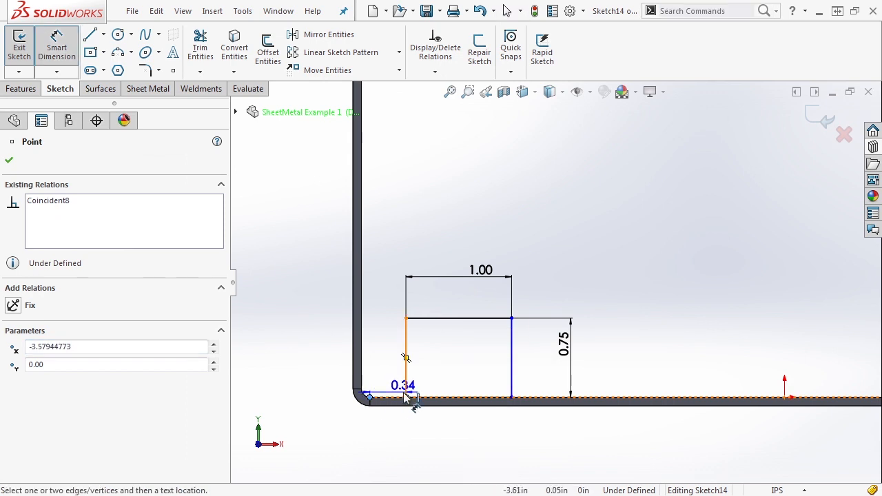
{"action": "left_click", "coordinate": [393, 375]}
{"action": "type", "text": ".5"}
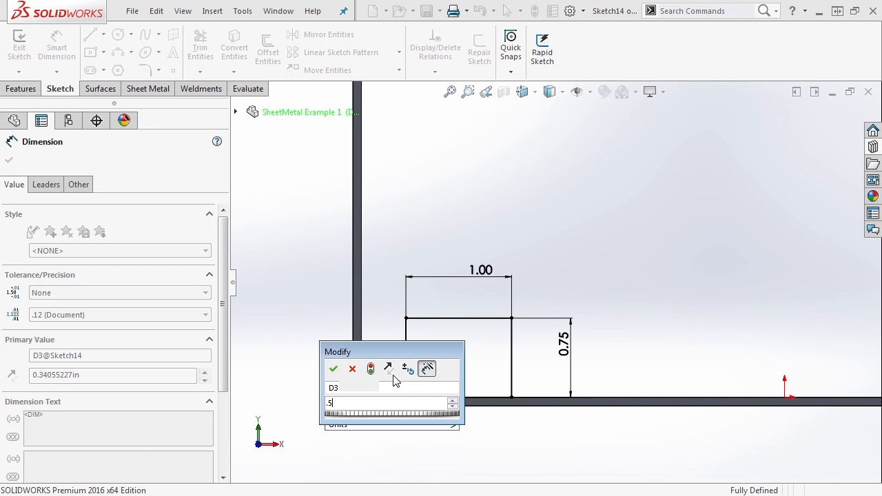
{"action": "key", "text": "Return"}
{"action": "left_click", "coordinate": [822, 117]}
{"action": "mouse_move", "coordinate": [609, 246]}
{"action": "middle_mouse_down"}
{"action": "mouse_move", "coordinate": [551, 388]}
{"action": "mouse_move", "coordinate": [428, 426]}
{"action": "middle_mouse_up"}
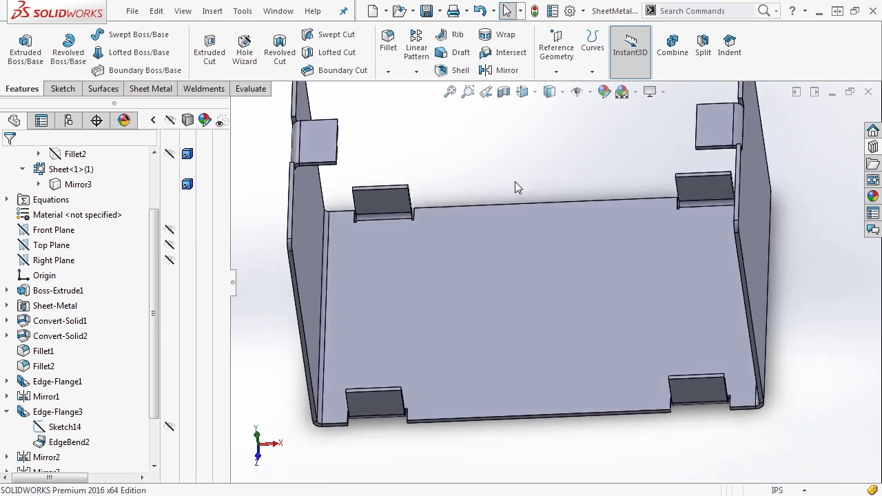
{"action": "left_click", "coordinate": [6, 411]}
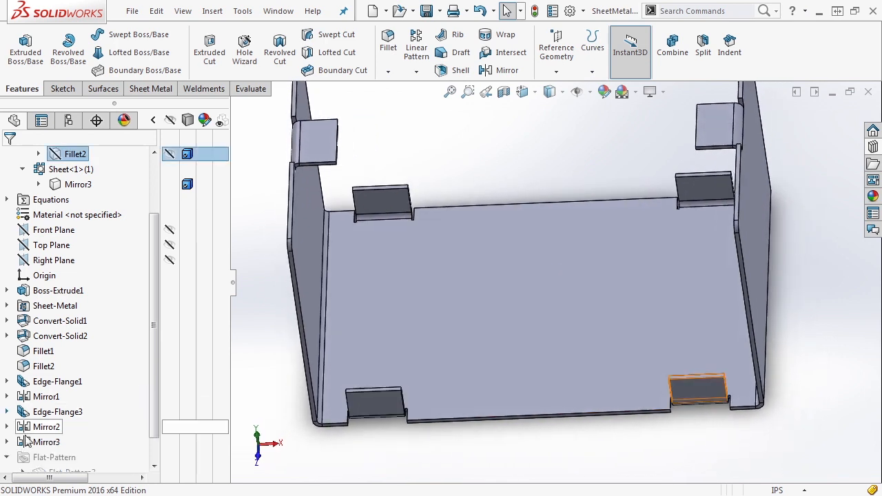
{"action": "left_click_drag", "start_coordinate": [155, 402], "coordinate": [156, 443]}
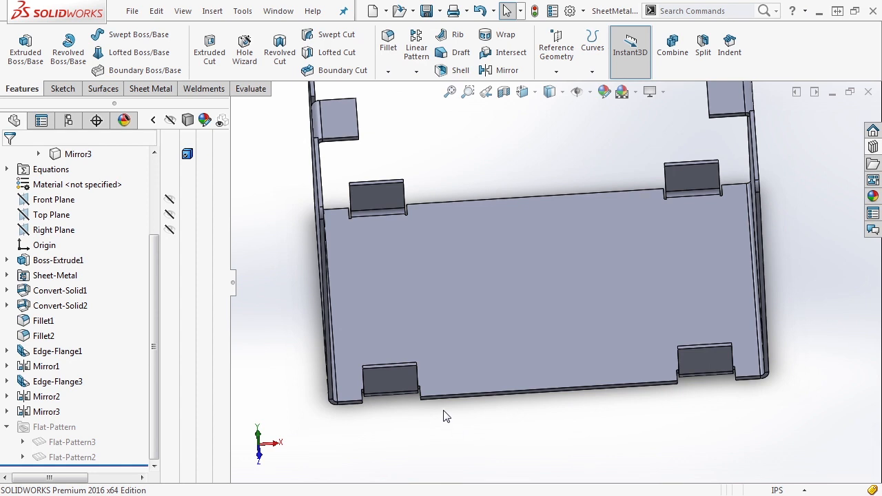
- Start a Hole Wizard hole and set its standard to PEM® Inch
{"action": "left_click", "coordinate": [144, 95]}
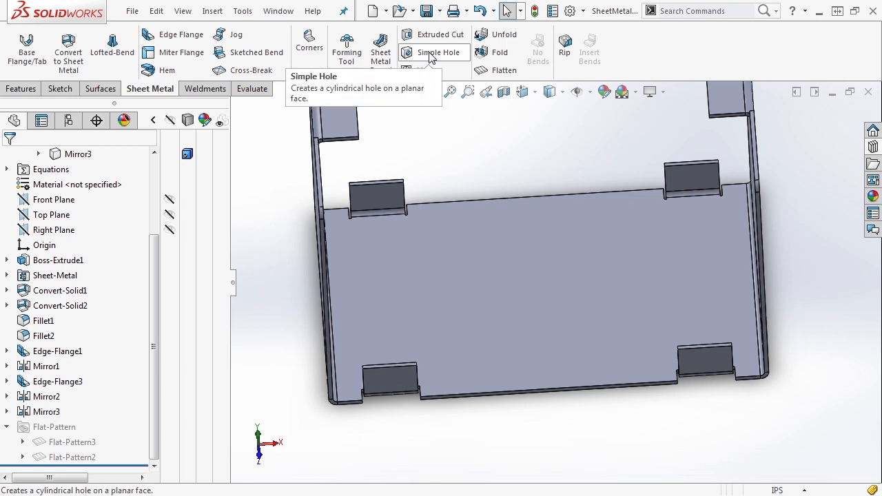
{"action": "left_click", "coordinate": [23, 91]}
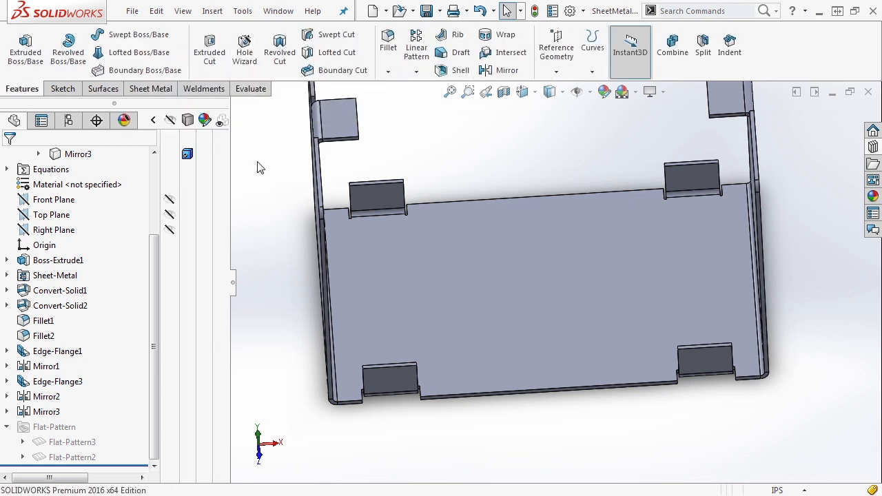
{"action": "left_click", "coordinate": [249, 57]}
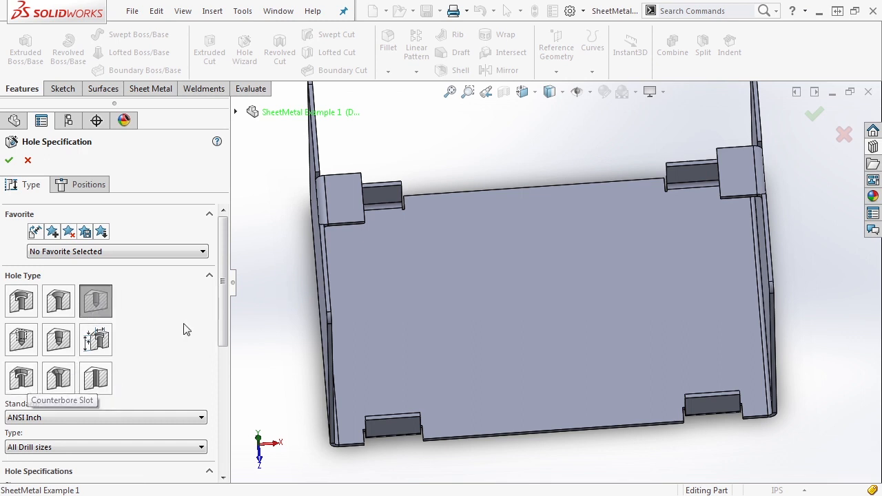
{"action": "scroll", "coordinate": [226, 282], "scroll_direction": "down", "scroll_amount": 3}
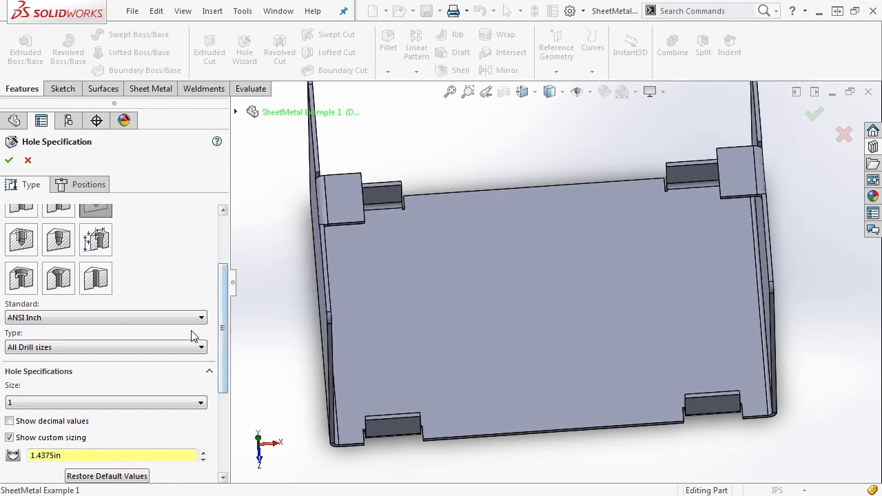
{"action": "left_click", "coordinate": [196, 321]}
{"action": "scroll", "coordinate": [62, 386], "scroll_direction": "down", "scroll_amount": 2}
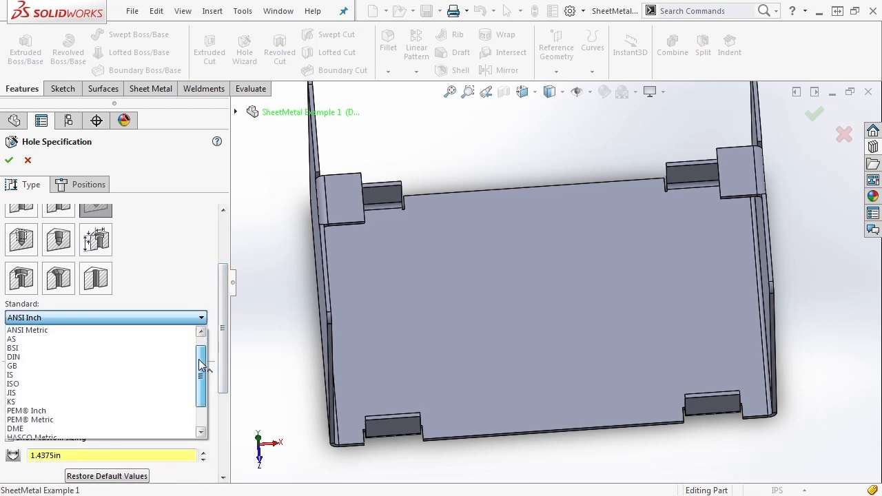
{"action": "left_click", "coordinate": [62, 402]}
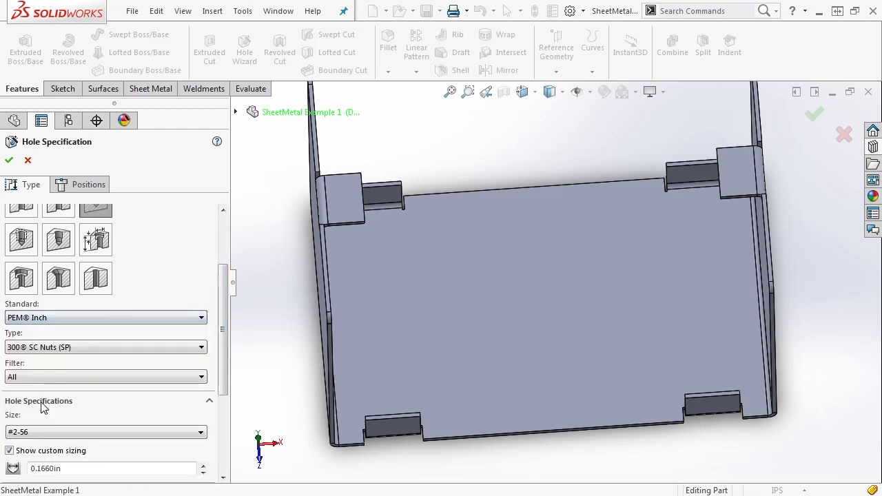
- Filter the fastener types to Nuts with 300® SC Nuts (SP), and set the size to #10-32 and end condition to Up To Next
{"action": "left_click", "coordinate": [86, 348]}
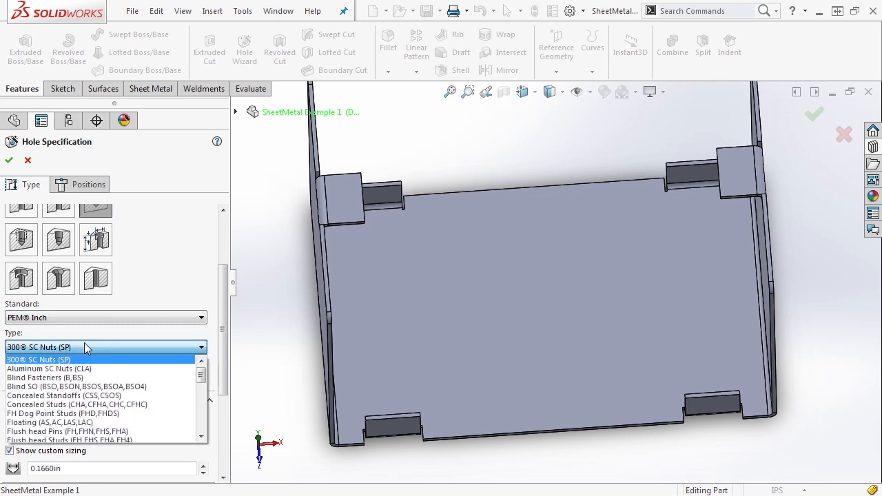
{"action": "left_click", "coordinate": [41, 378]}
{"action": "left_click", "coordinate": [72, 378]}
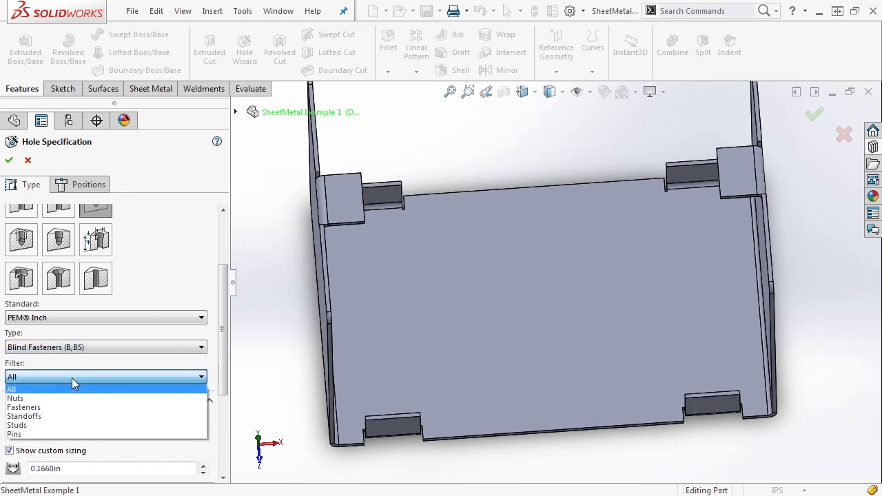
{"action": "left_click", "coordinate": [42, 399]}
{"action": "scroll", "coordinate": [197, 341], "scroll_direction": "down", "scroll_amount": 3}
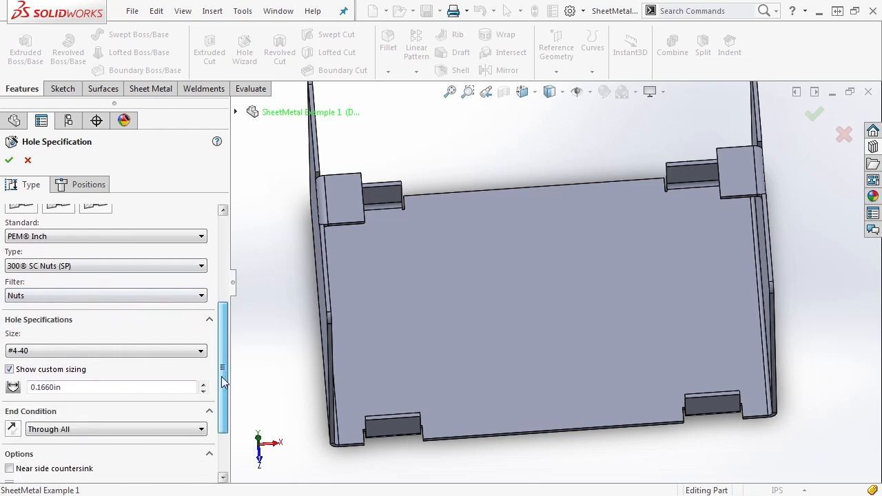
{"action": "left_click", "coordinate": [191, 324]}
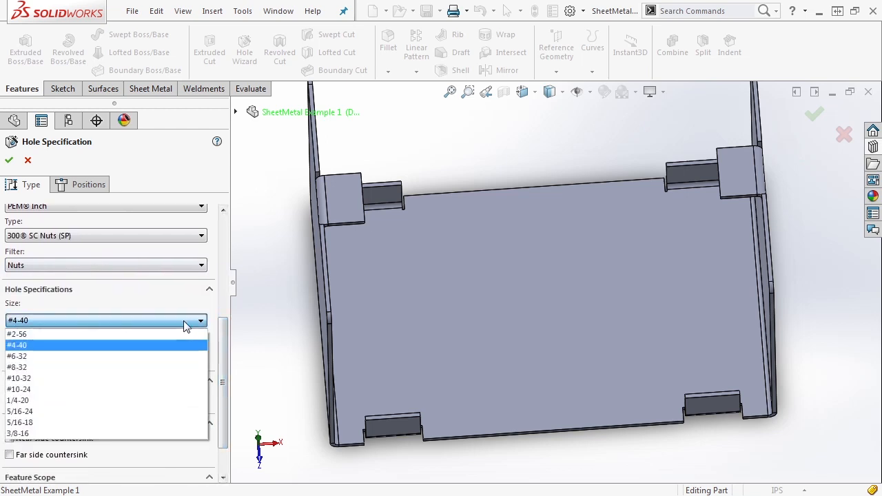
{"action": "left_click", "coordinate": [37, 380]}
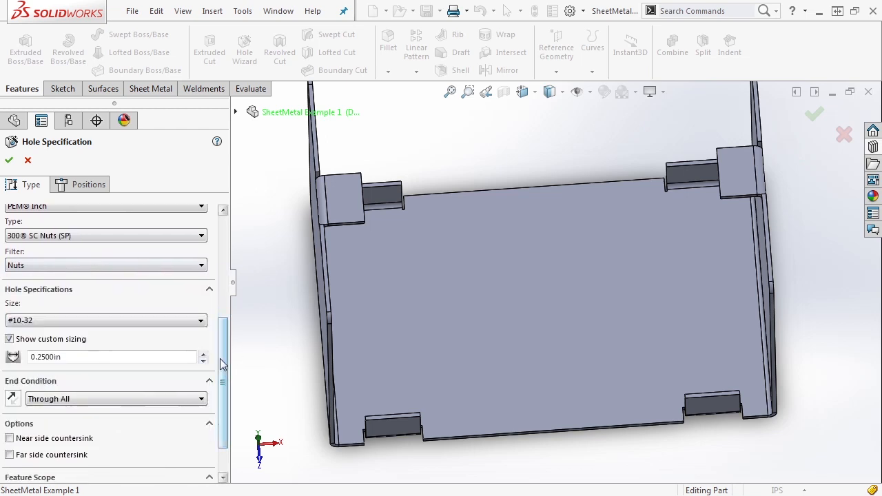
{"action": "scroll", "coordinate": [219, 361], "scroll_direction": "down", "scroll_amount": 1}
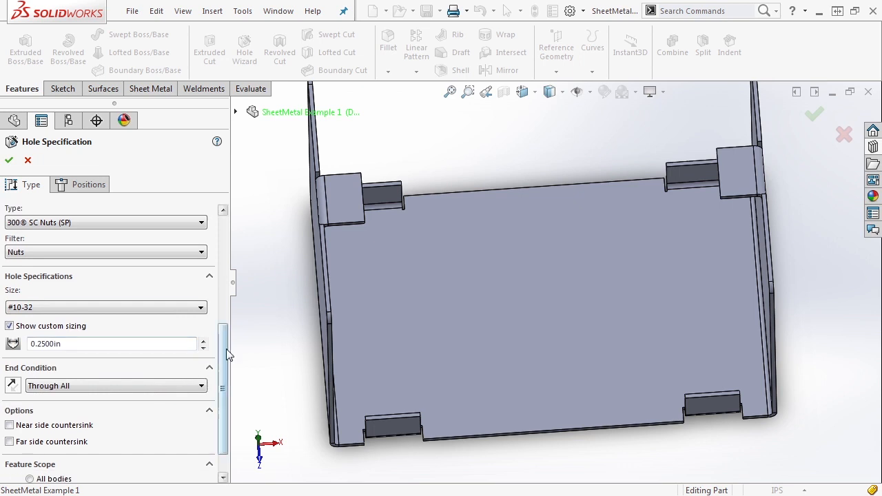
{"action": "left_click", "coordinate": [169, 385]}
{"action": "left_click", "coordinate": [97, 417]}
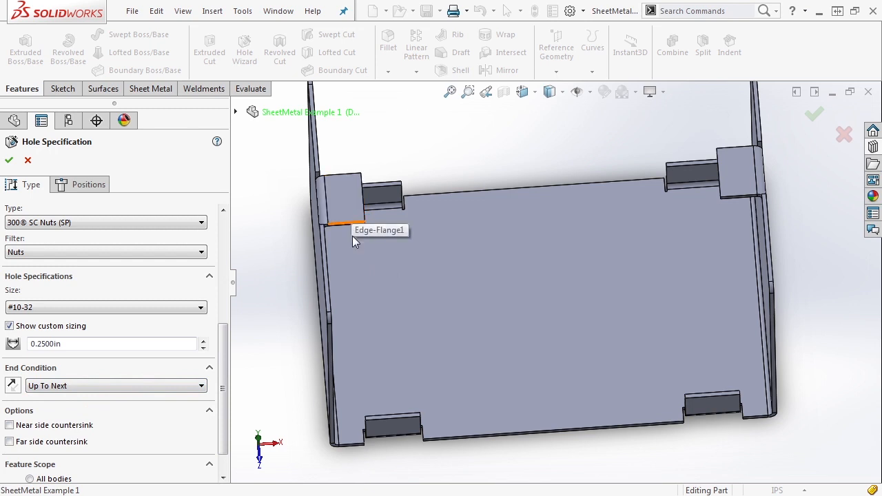
- Place one hole position point near the middle of the left side wall's inward flange, Edge-Flange1
{"action": "left_click_drag", "start_coordinate": [225, 393], "coordinate": [233, 271]}
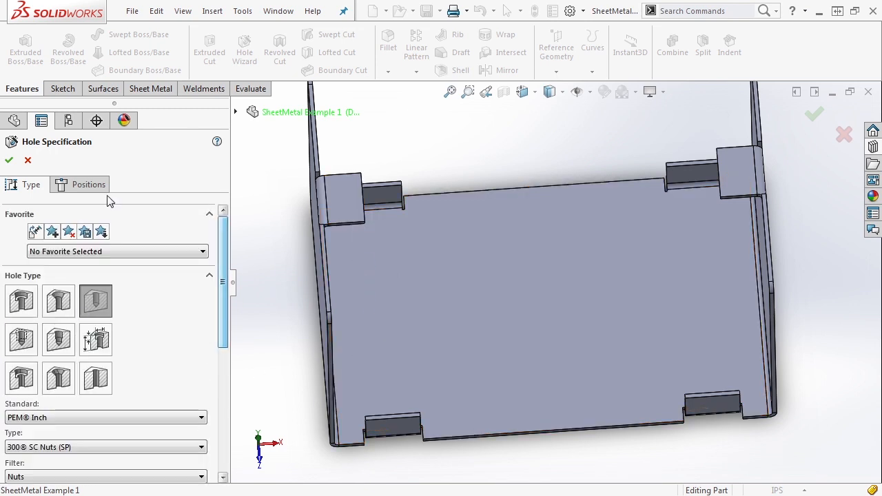
{"action": "left_click", "coordinate": [91, 186]}
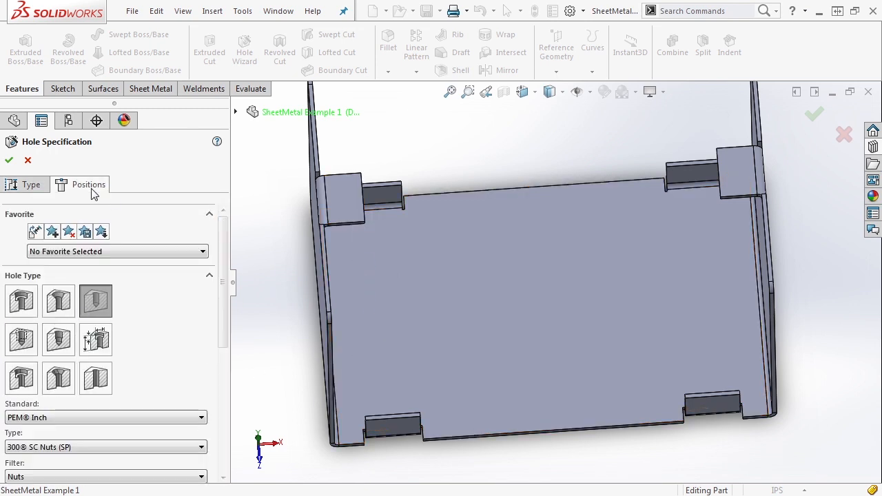
{"action": "left_click", "coordinate": [347, 195]}
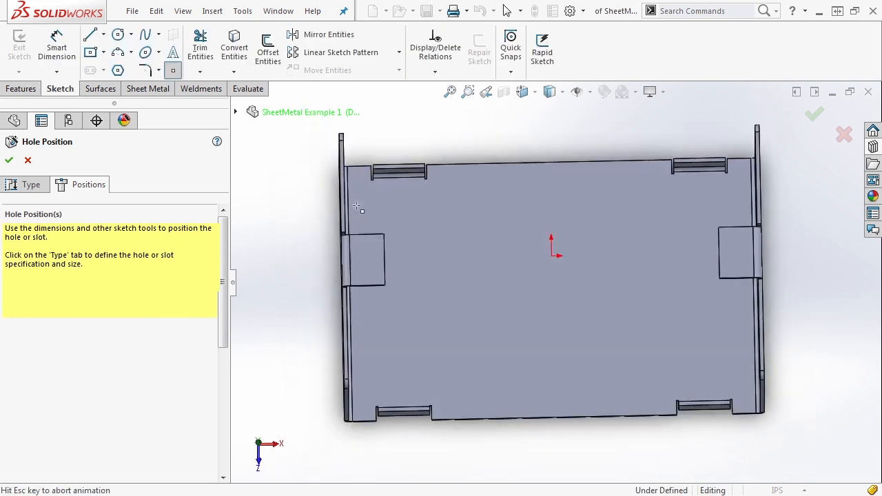
{"action": "scroll", "coordinate": [397, 279], "scroll_direction": "down", "scroll_amount": 6}
{"action": "left_click", "coordinate": [403, 285]}
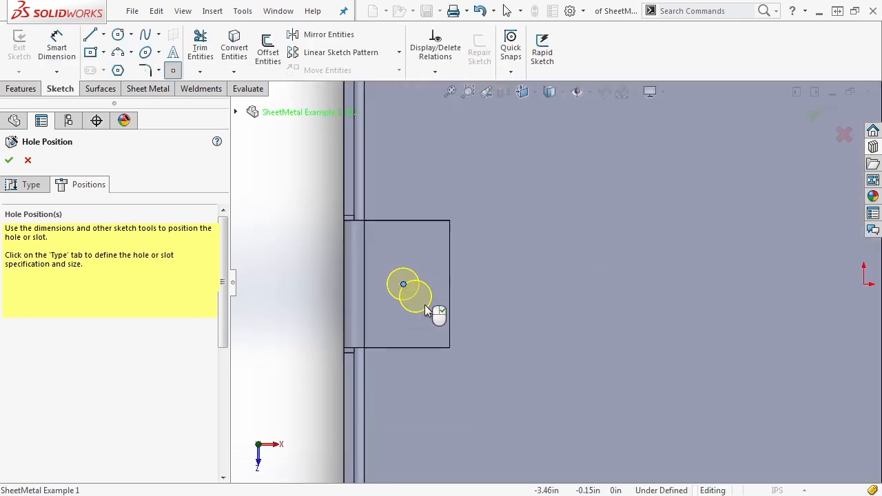
{"action": "key", "text": "Escape"}
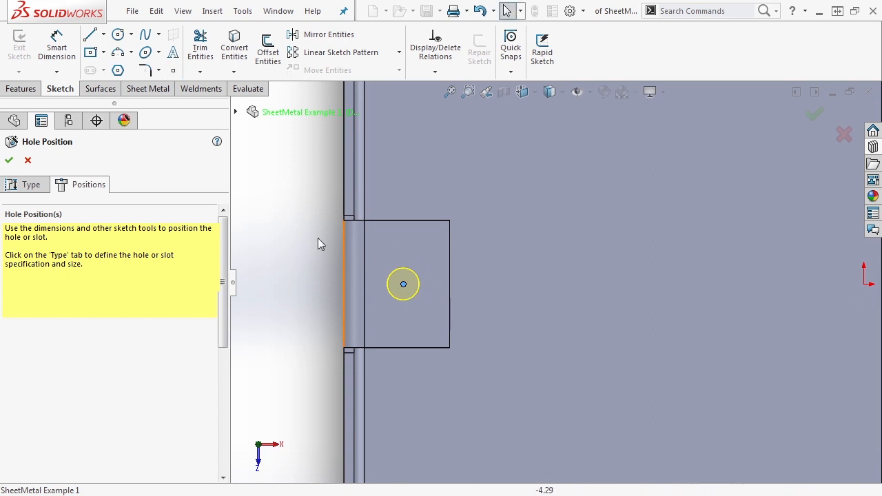
{"action": "scroll", "coordinate": [337, 264], "scroll_direction": "up", "scroll_amount": 2}
{"action": "scroll", "coordinate": [475, 289], "scroll_direction": "down", "scroll_amount": 1}
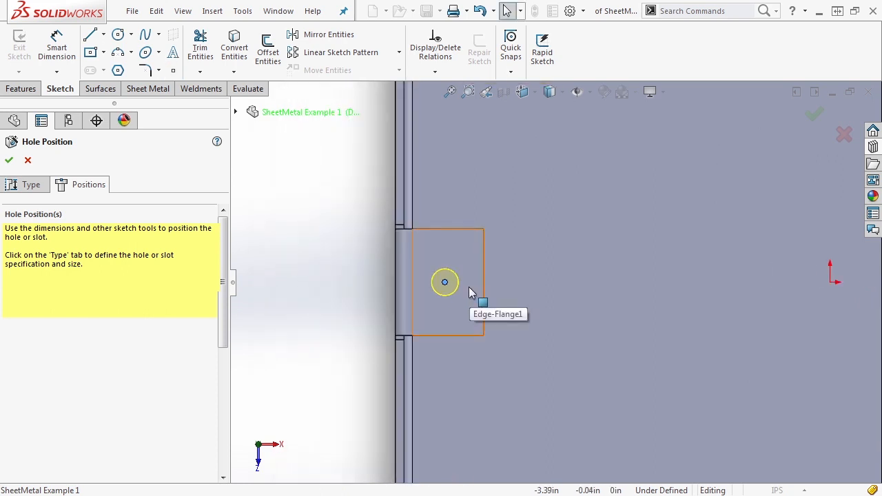
- Draw construction lines from the flange's free-edge midpoint to the hole point and vertically between the midpoints of its two side edges
{"action": "key", "text": "l"}
{"action": "scroll", "coordinate": [505, 317], "scroll_direction": "down", "scroll_amount": 1}
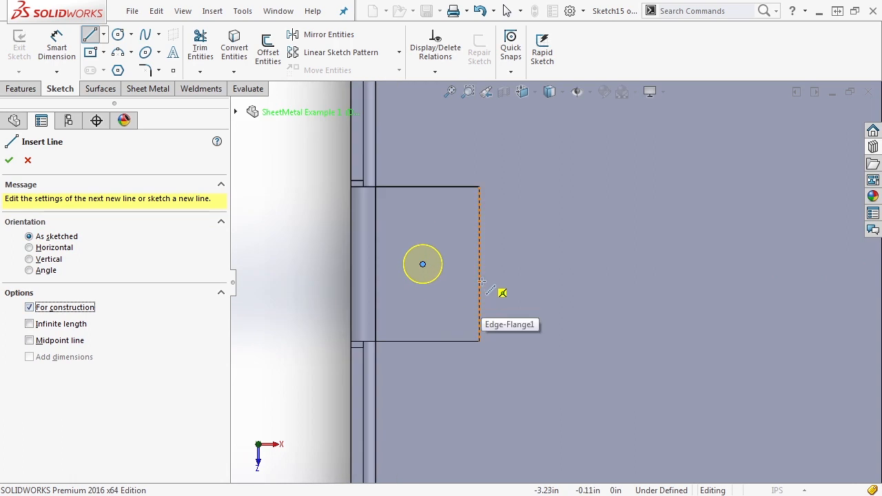
{"action": "left_click", "coordinate": [479, 264]}
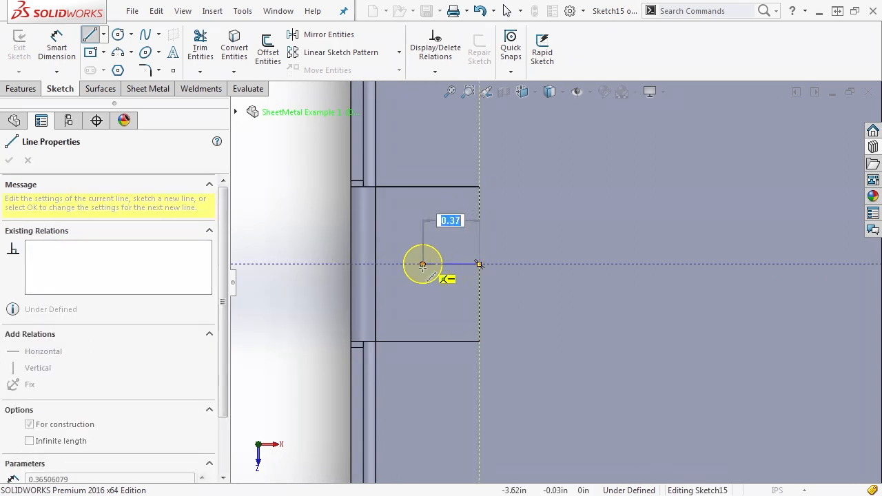
{"action": "left_click", "coordinate": [423, 264]}
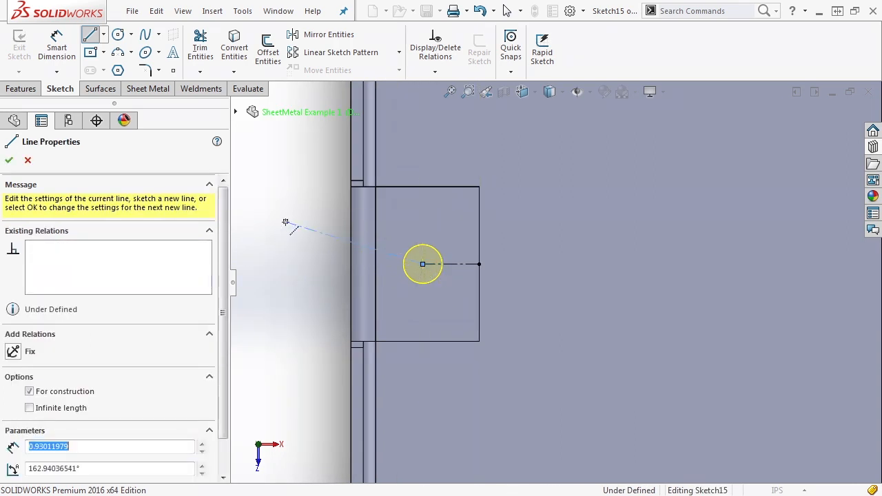
{"action": "key", "text": "Escape"}
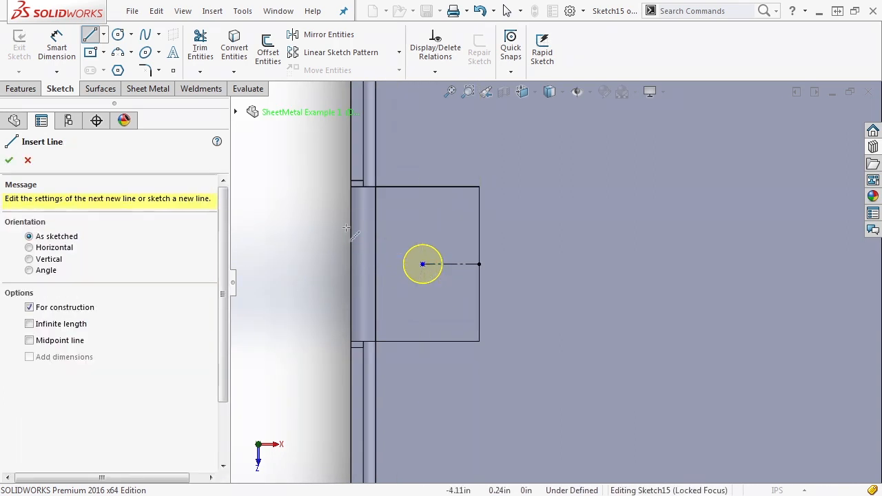
{"action": "left_click", "coordinate": [427, 187]}
{"action": "left_click", "coordinate": [428, 341]}
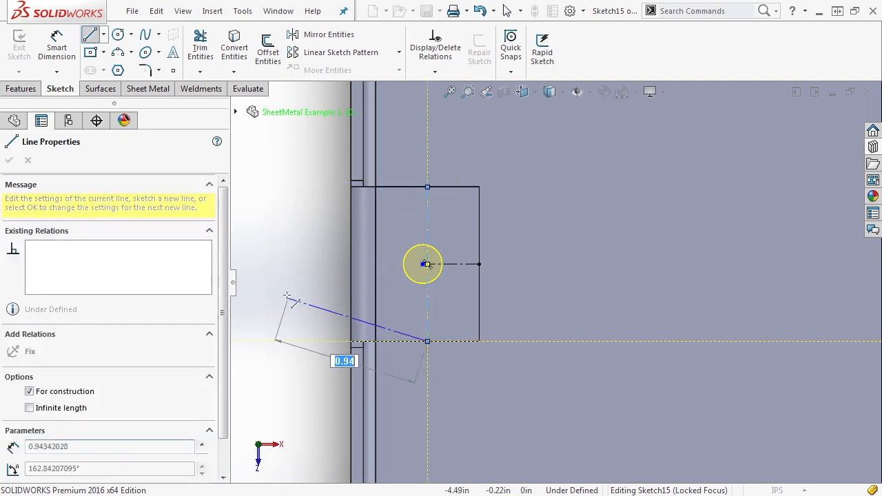
{"action": "key", "text": "Escape"}
{"action": "key", "text": "Escape"}
- Make the hole's centre point coincident with the vertical construction line to centre it on the flange
{"action": "left_click", "coordinate": [423, 265]}
{"action": "left_click", "coordinate": [428, 296]}
{"action": "left_click", "coordinate": [428, 264], "text": "ctrl"}
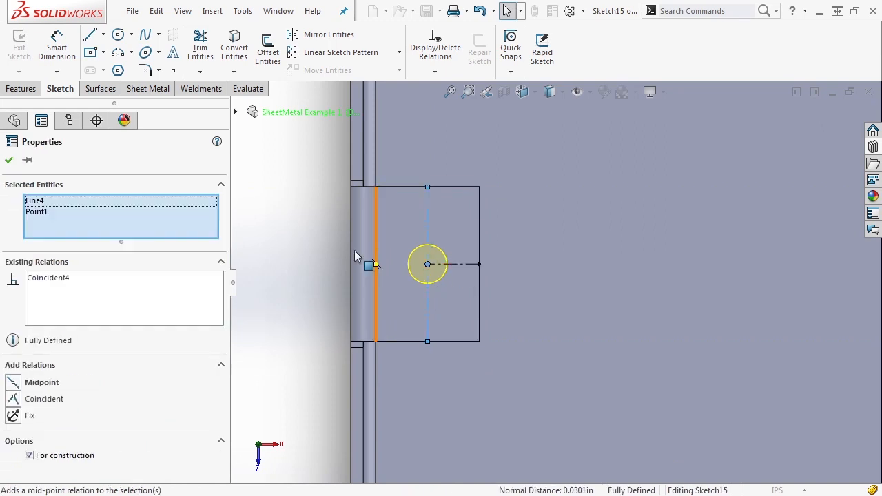
{"action": "left_click", "coordinate": [482, 255]}
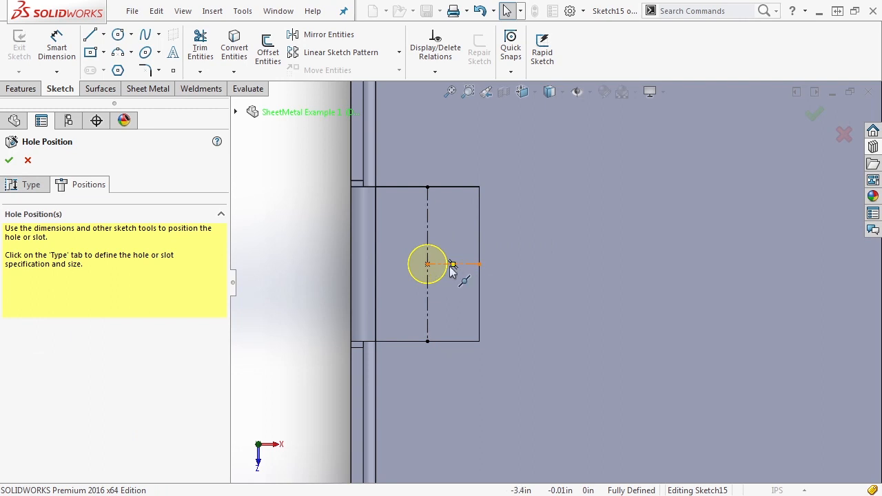
- Try to accept the hole feature on the left side wall's flange
{"action": "key", "text": "z"}
{"action": "key", "text": "z"}
{"action": "key", "text": "z"}
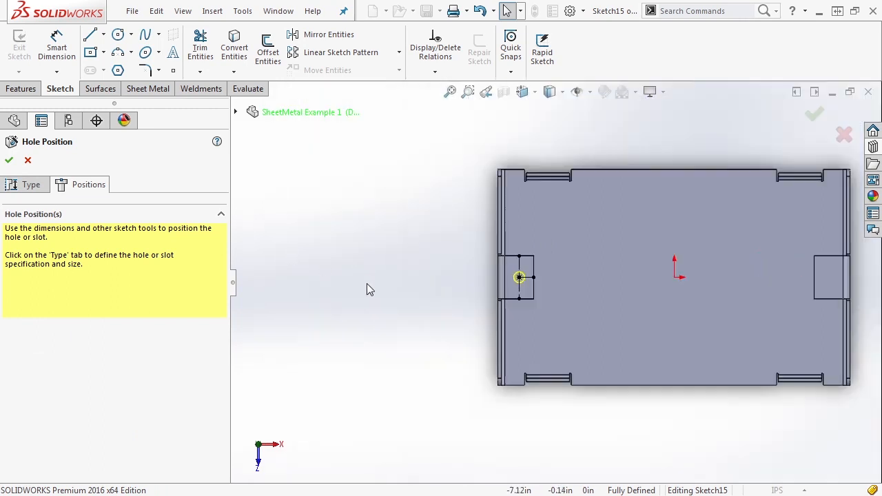
{"action": "key", "text": "z"}
{"action": "scroll", "coordinate": [581, 272], "scroll_direction": "down", "scroll_amount": 4}
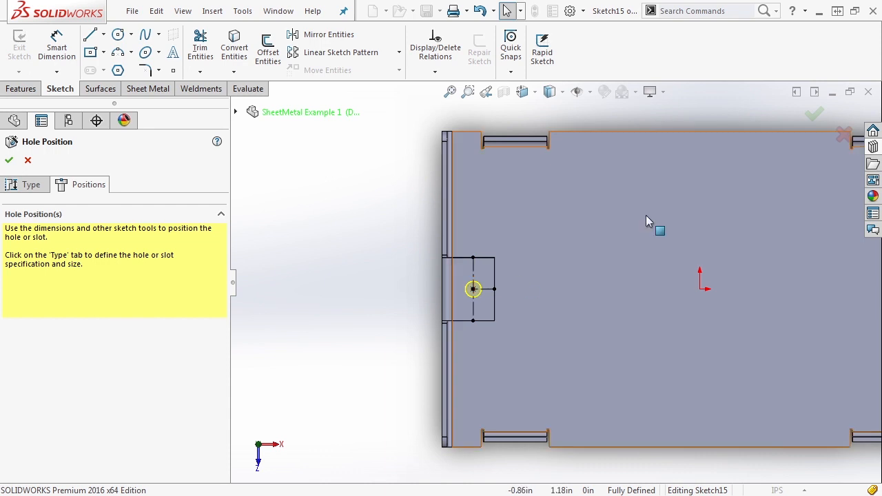
{"action": "left_click", "coordinate": [815, 115]}
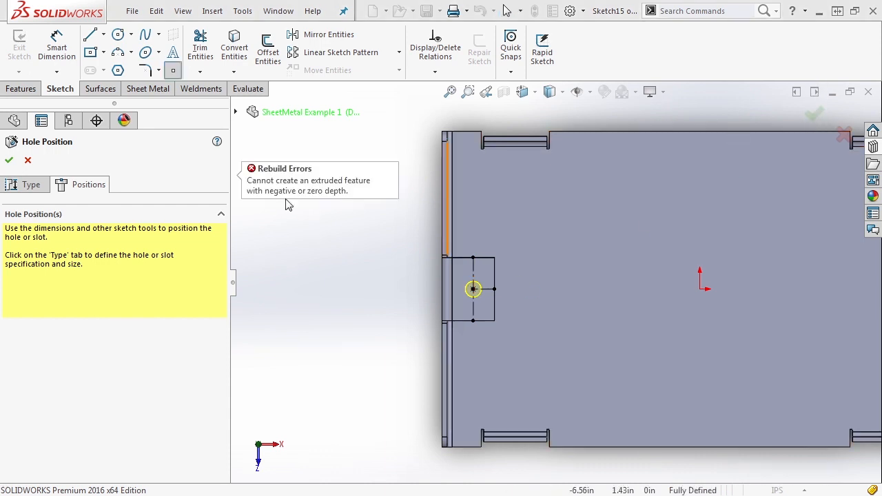
- Set the hole's end condition to Up To Next, add a near side countersink, and try to accept the hole
{"action": "key", "text": "ctrl+1"}
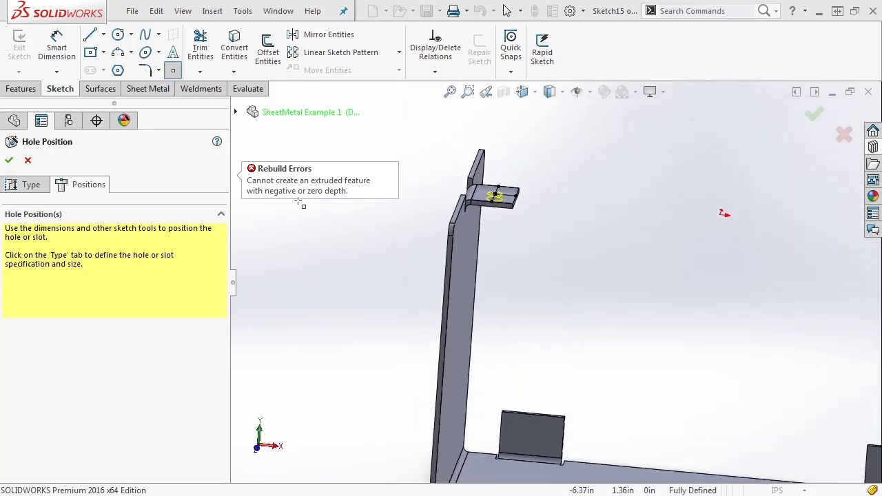
{"action": "scroll", "coordinate": [498, 226], "scroll_direction": "down", "scroll_amount": 7}
{"action": "mouse_move", "coordinate": [485, 230]}
{"action": "middle_mouse_down"}
{"action": "mouse_move", "coordinate": [493, 232]}
{"action": "mouse_move", "coordinate": [486, 230]}
{"action": "middle_mouse_up"}
{"action": "left_click", "coordinate": [31, 185]}
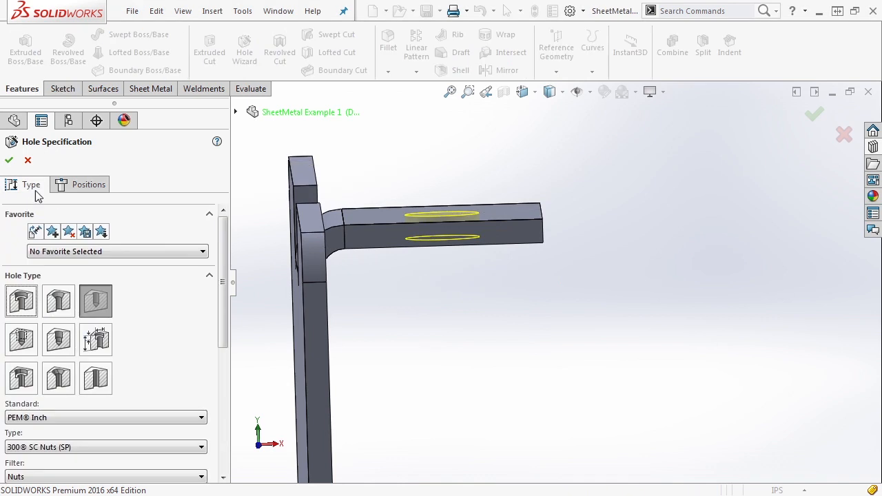
{"action": "left_click_drag", "start_coordinate": [223, 282], "coordinate": [222, 410]}
{"action": "left_click", "coordinate": [110, 352]}
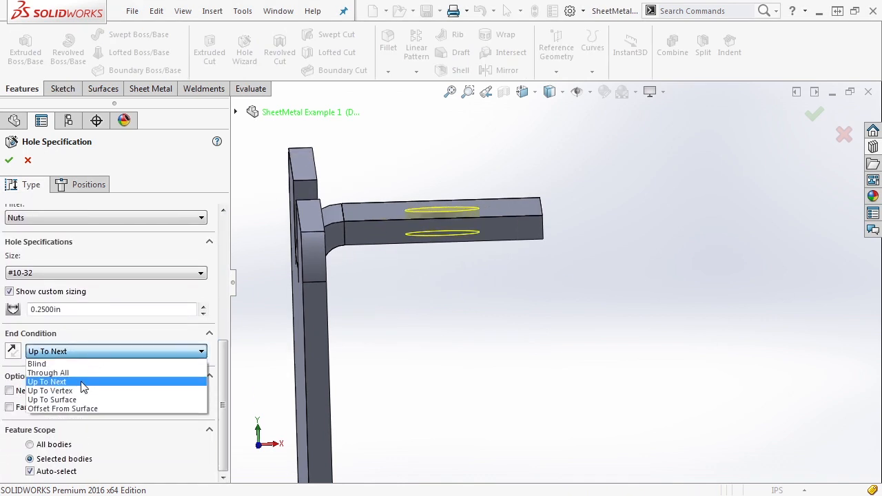
{"action": "left_click", "coordinate": [69, 380]}
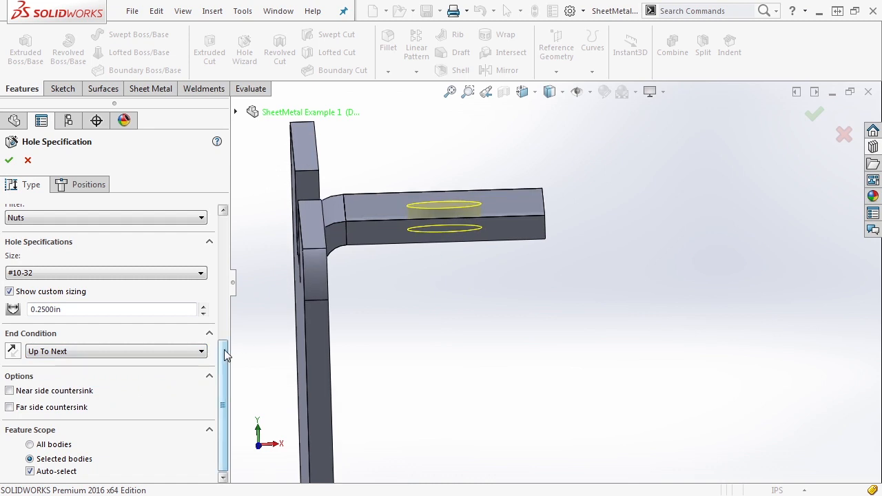
{"action": "left_click", "coordinate": [41, 391]}
{"action": "left_click", "coordinate": [13, 166]}
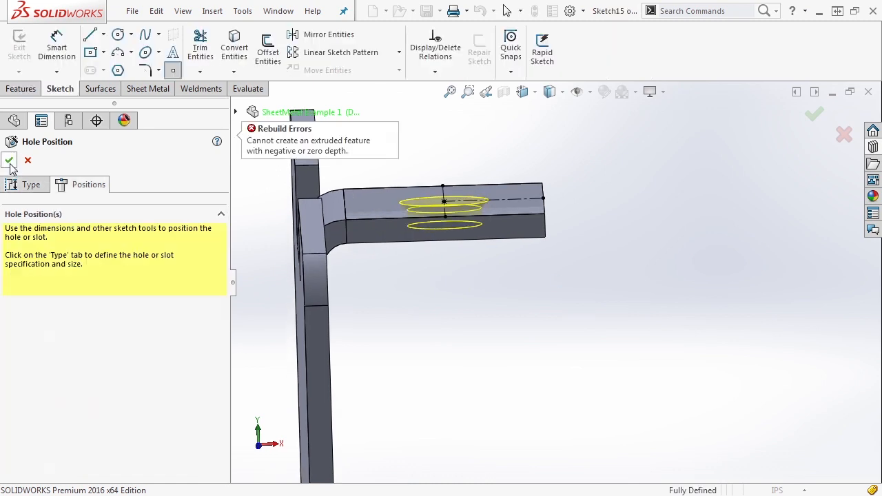
- Set the PEM nut hole's size to #8-32 and try to accept the hole
{"action": "scroll", "coordinate": [502, 231], "scroll_direction": "up", "scroll_amount": 8}
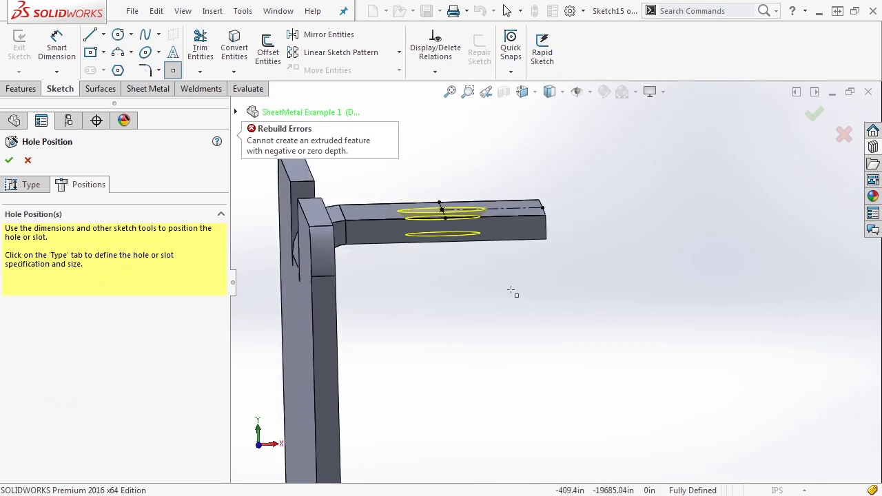
{"action": "scroll", "coordinate": [528, 215], "scroll_direction": "down", "scroll_amount": 8}
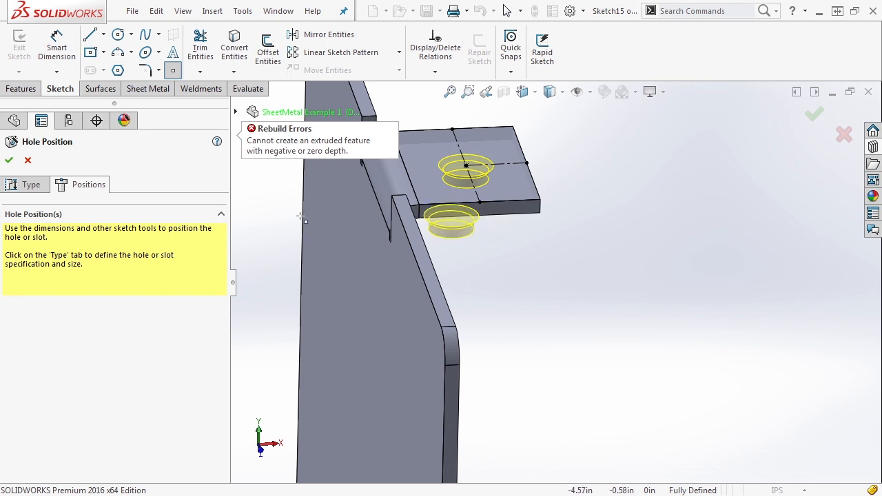
{"action": "left_click", "coordinate": [27, 185]}
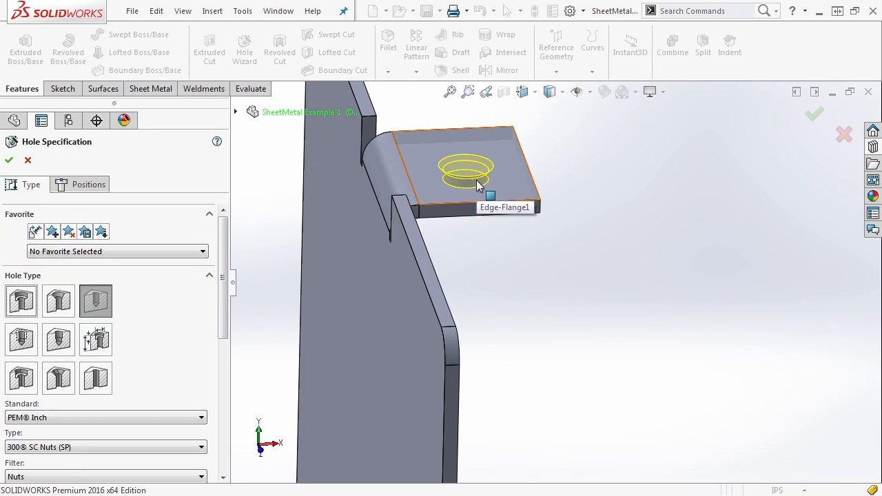
{"action": "left_click_drag", "start_coordinate": [222, 278], "coordinate": [215, 401]}
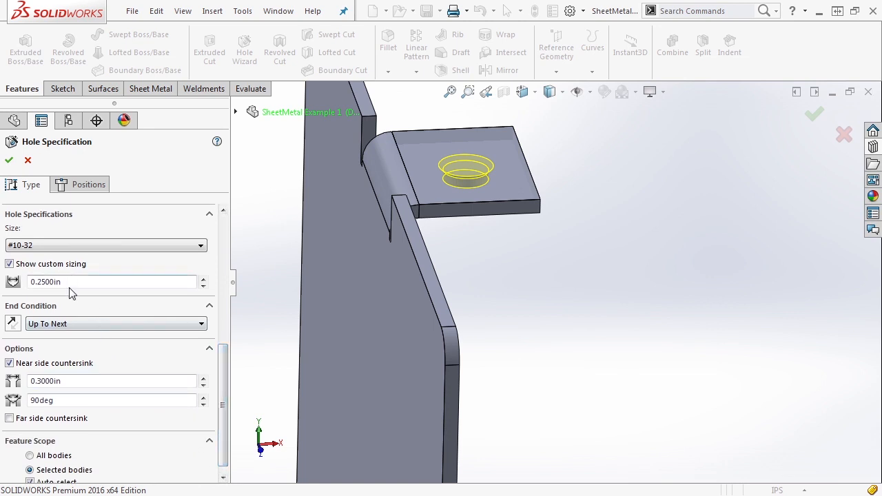
{"action": "left_click", "coordinate": [67, 249]}
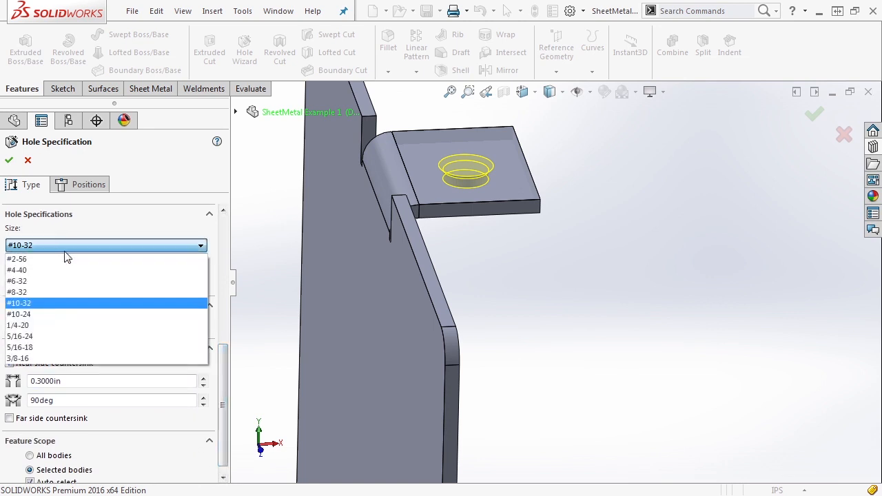
{"action": "left_click", "coordinate": [39, 292]}
{"action": "left_click", "coordinate": [9, 161]}
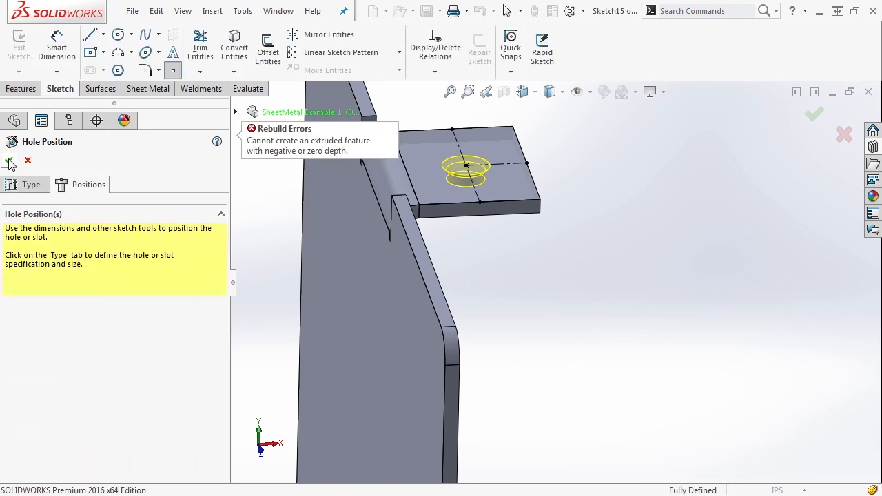
- Set the hole's end condition to Up To Surface, pick the base below the flange as the end surface, and accept
{"action": "left_click", "coordinate": [24, 185]}
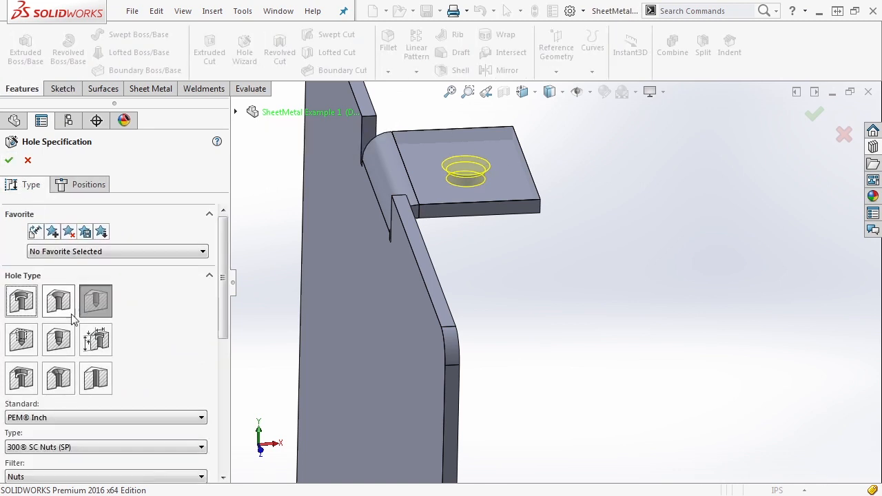
{"action": "left_click_drag", "start_coordinate": [222, 276], "coordinate": [217, 383]}
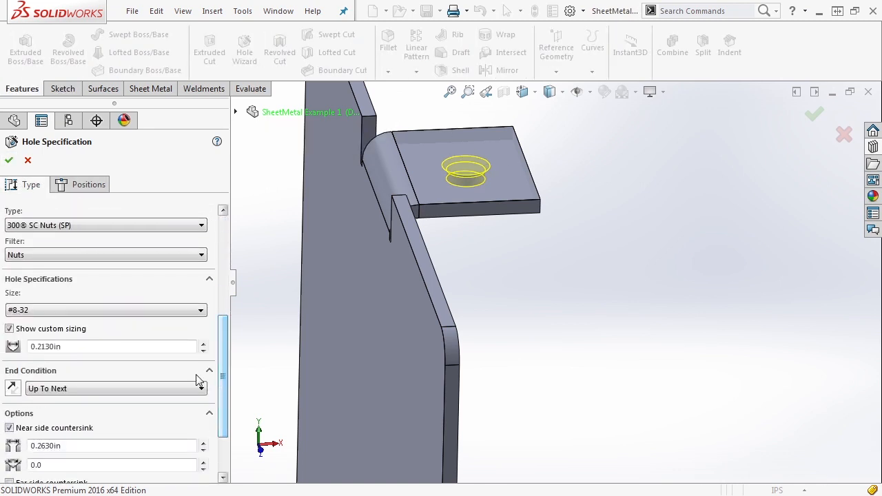
{"action": "left_click", "coordinate": [118, 389]}
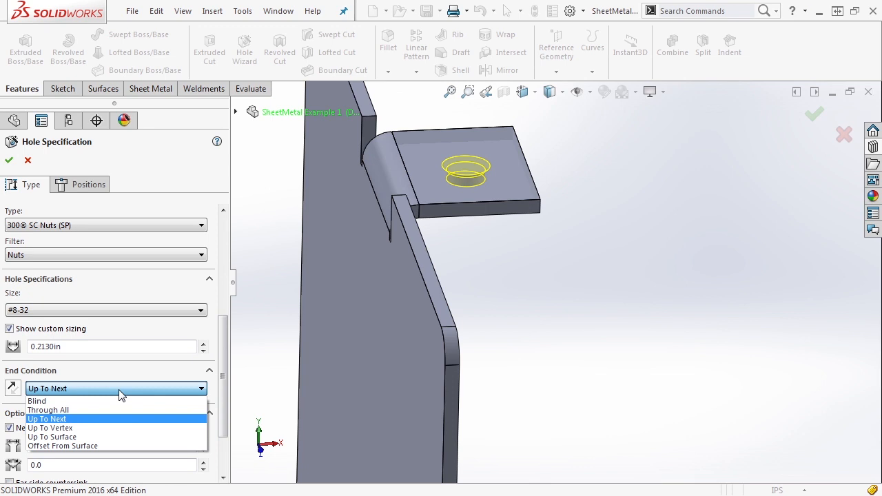
{"action": "left_click", "coordinate": [76, 438]}
{"action": "scroll", "coordinate": [563, 302], "scroll_direction": "up", "scroll_amount": 2}
{"action": "middle_click_drag", "start_coordinate": [563, 301], "coordinate": [549, 344]}
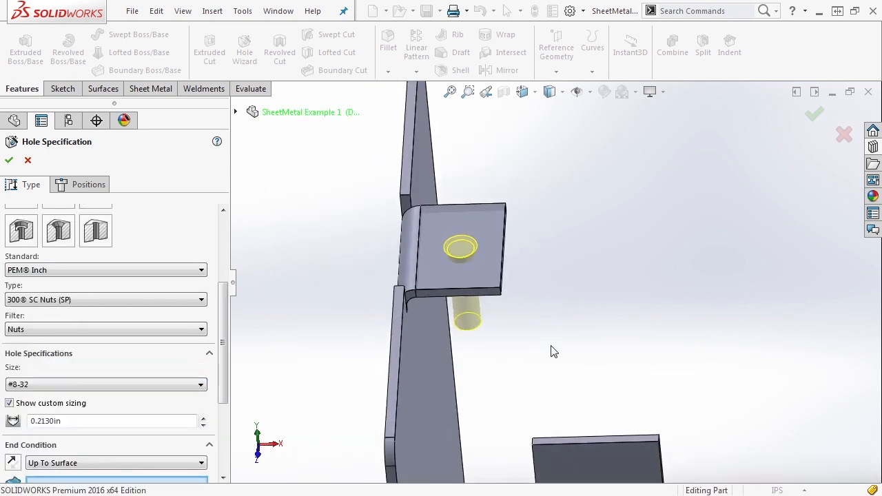
{"action": "scroll", "coordinate": [555, 303], "scroll_direction": "up", "scroll_amount": 5}
{"action": "left_click", "coordinate": [570, 447]}
{"action": "left_click", "coordinate": [8, 161]}
- Move the #8 SC nut hole feature ahead of Mirror1 in the feature history, directly after Edge-Flange1
{"action": "scroll", "coordinate": [533, 279], "scroll_direction": "down", "scroll_amount": 6}
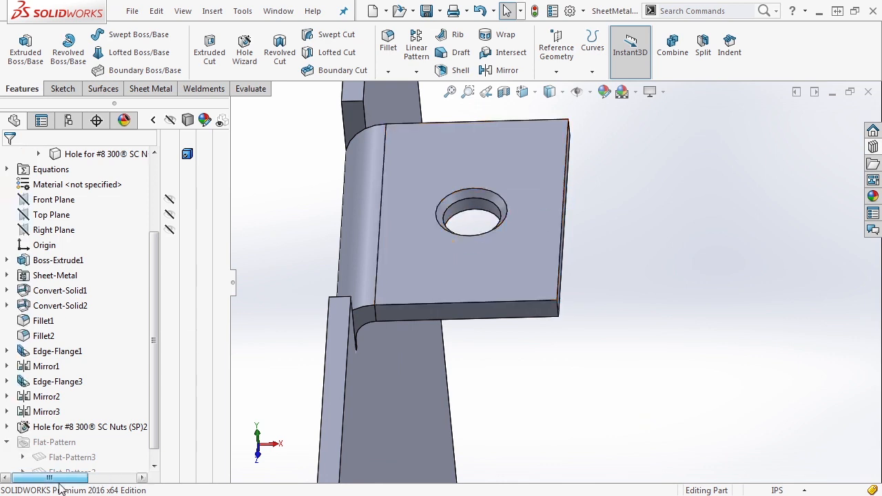
{"action": "scroll", "coordinate": [473, 262], "scroll_direction": "up", "scroll_amount": 10}
{"action": "scroll", "coordinate": [503, 271], "scroll_direction": "down", "scroll_amount": 6}
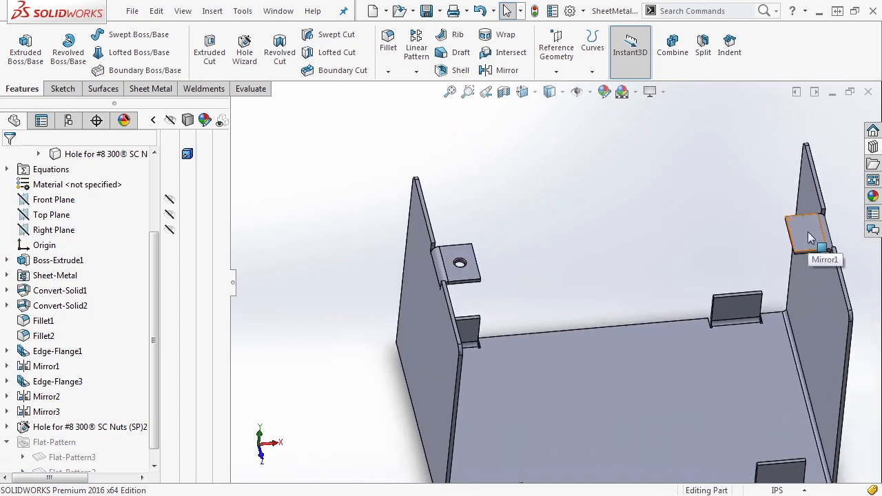
{"action": "middle_click_drag", "start_coordinate": [808, 235], "coordinate": [803, 201], "text": "ctrl"}
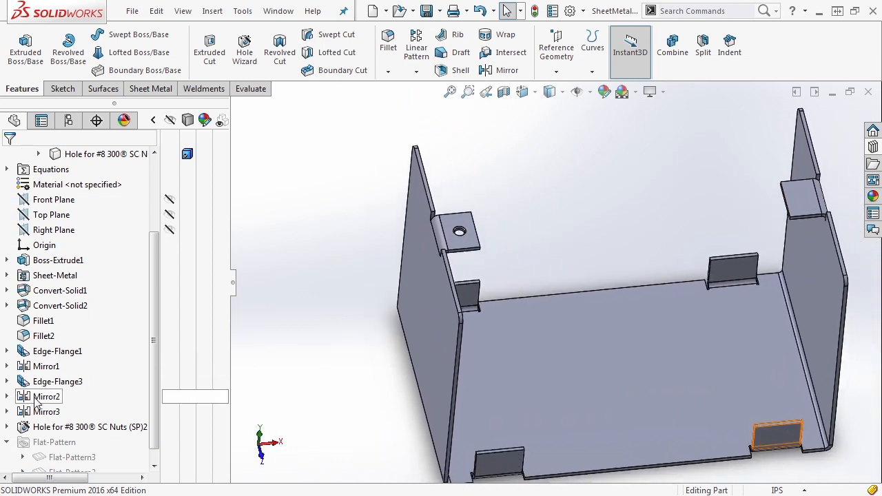
{"action": "left_click", "coordinate": [31, 353]}
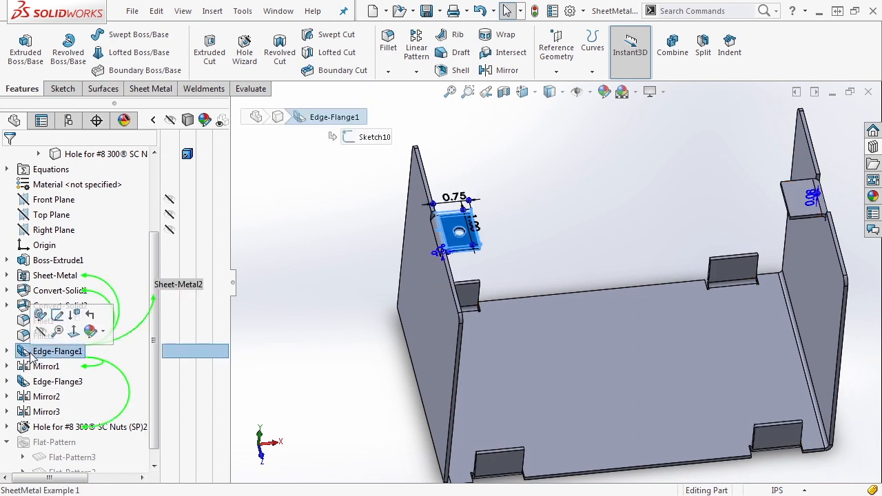
{"action": "left_click", "coordinate": [31, 367]}
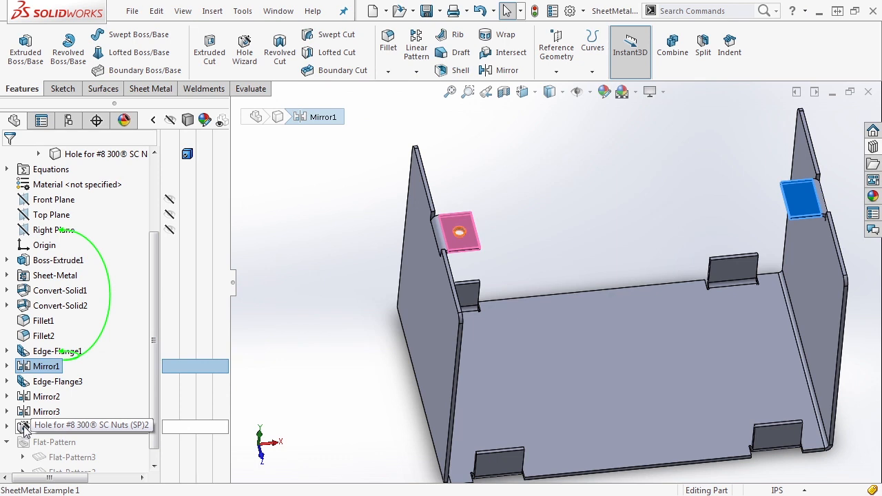
{"action": "left_click_drag", "start_coordinate": [24, 427], "coordinate": [28, 362]}
- Edit Mirror1 to include the #8 SC nut hole among the features mirrored about the Right Plane
{"action": "left_click", "coordinate": [31, 397]}
{"action": "left_click", "coordinate": [39, 357]}
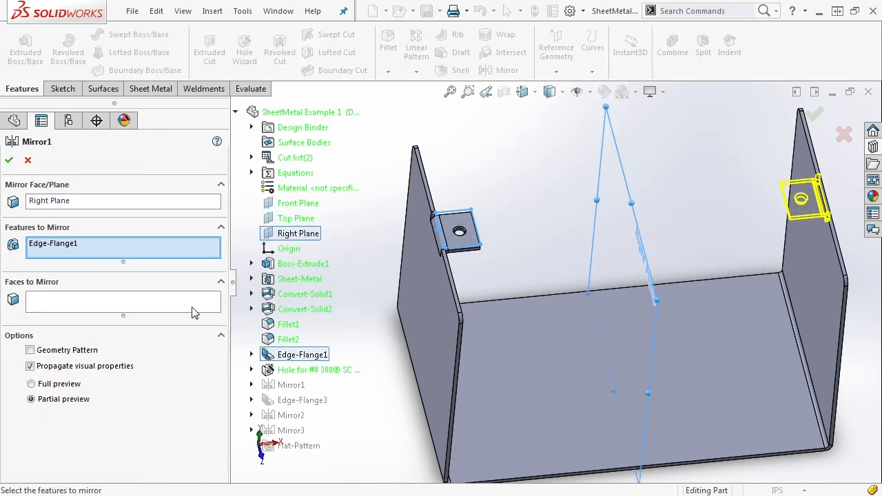
{"action": "left_click", "coordinate": [304, 370]}
{"action": "left_click", "coordinate": [9, 161]}
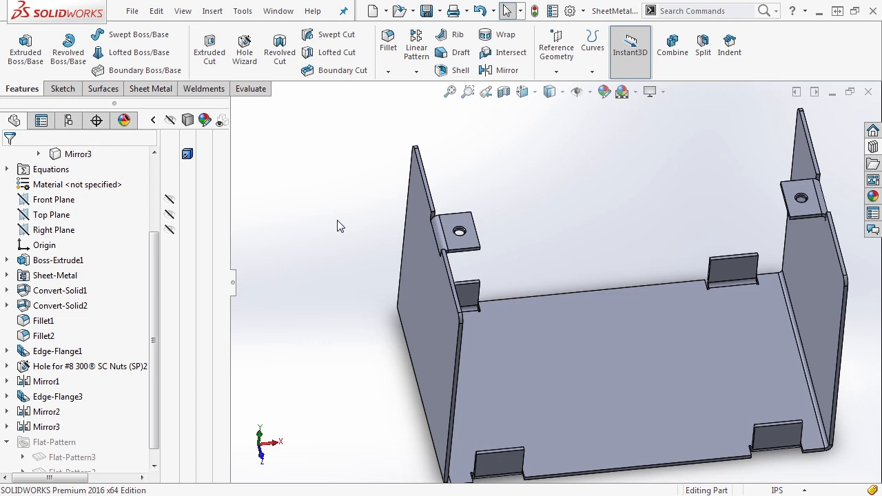
- Start another #8-32 PEM nut hole and place its position point on the base's near-left corner flange
{"action": "scroll", "coordinate": [457, 360], "scroll_direction": "up", "scroll_amount": 2}
{"action": "scroll", "coordinate": [507, 362], "scroll_direction": "down", "scroll_amount": 5}
{"action": "middle_click_drag", "start_coordinate": [517, 363], "coordinate": [493, 361], "text": "ctrl"}
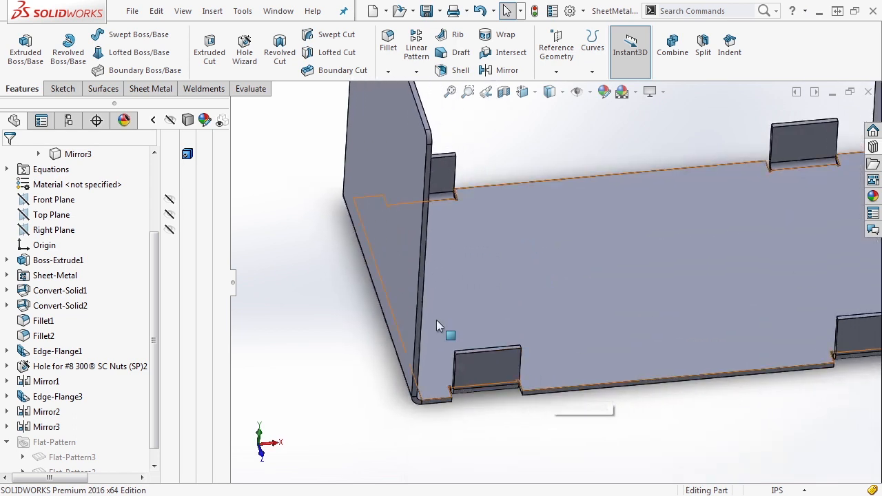
{"action": "left_click", "coordinate": [244, 48]}
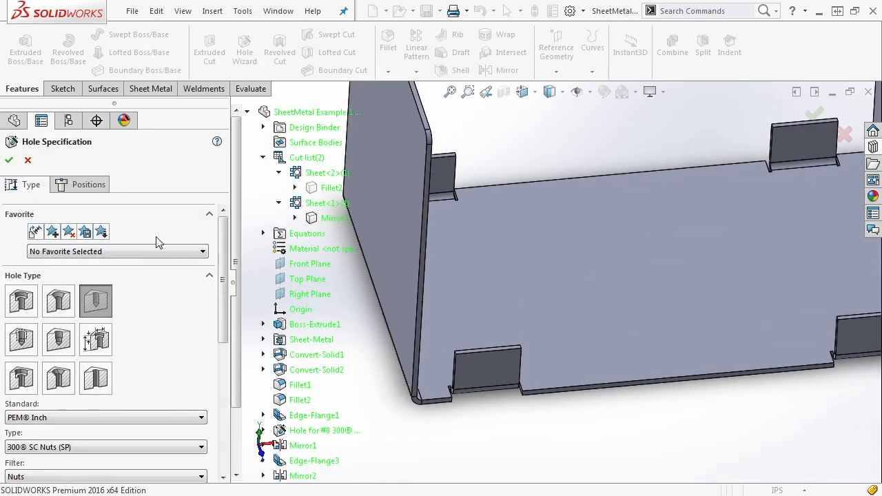
{"action": "scroll", "coordinate": [222, 265], "scroll_direction": "down", "scroll_amount": 2}
{"action": "scroll", "coordinate": [222, 265], "scroll_direction": "down", "scroll_amount": 3}
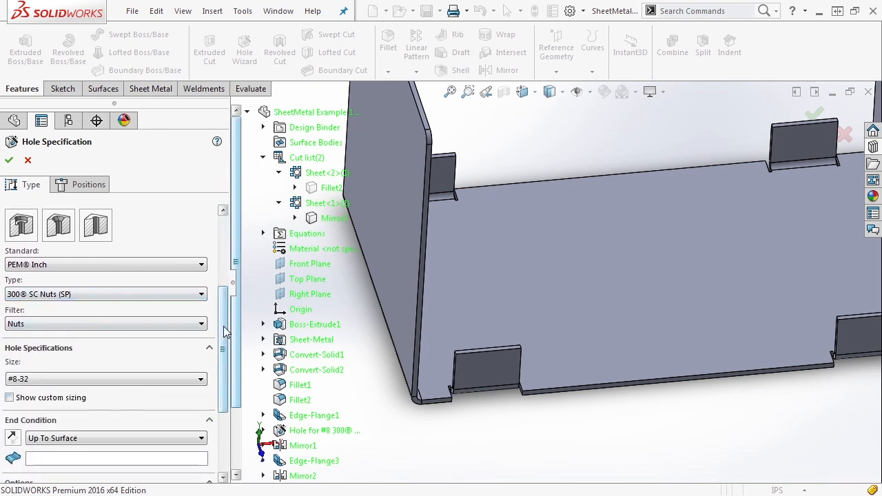
{"action": "scroll", "coordinate": [222, 333], "scroll_direction": "up", "scroll_amount": 5}
{"action": "left_click", "coordinate": [88, 184]}
{"action": "left_click", "coordinate": [485, 367]}
{"action": "left_click", "coordinate": [504, 379]}
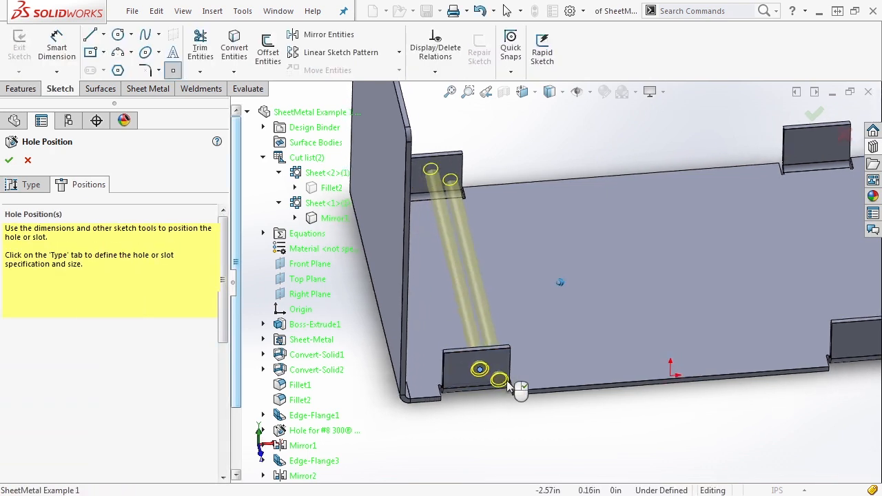
- Examine the hole preview on the near-left corner flange and its path toward the flange on the opposite edge
{"action": "middle_click_drag", "start_coordinate": [513, 383], "coordinate": [506, 386]}
{"action": "scroll", "coordinate": [509, 389], "scroll_direction": "up", "scroll_amount": 2}
{"action": "scroll", "coordinate": [512, 359], "scroll_direction": "down", "scroll_amount": 3}
{"action": "middle_click_drag", "start_coordinate": [506, 330], "coordinate": [504, 328]}
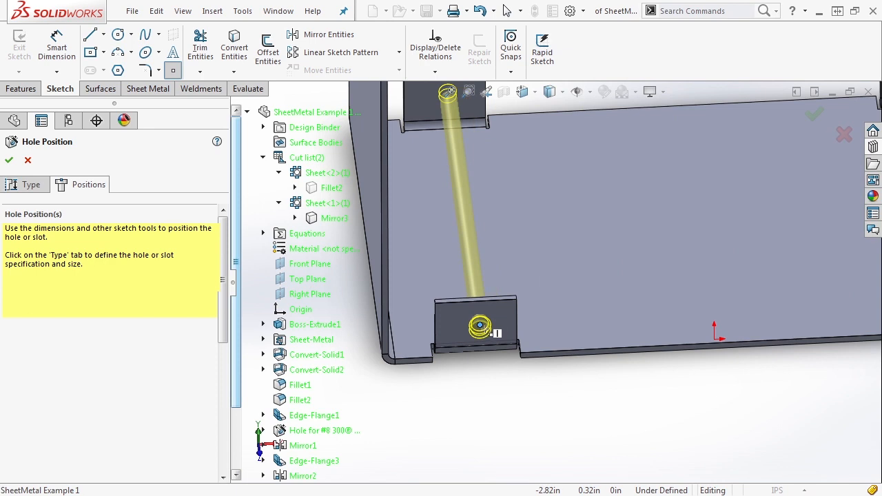
{"action": "scroll", "coordinate": [490, 331], "scroll_direction": "down", "scroll_amount": 5}
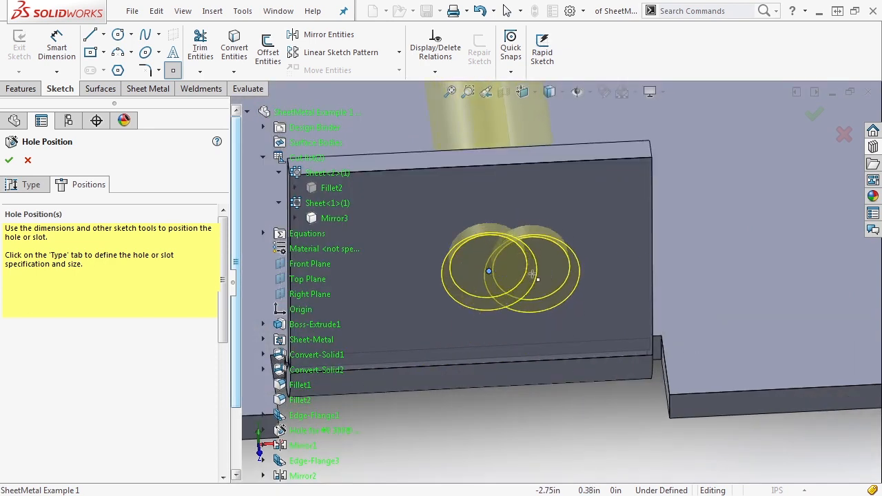
{"action": "scroll", "coordinate": [557, 357], "scroll_direction": "up", "scroll_amount": 5}
{"action": "scroll", "coordinate": [526, 160], "scroll_direction": "down", "scroll_amount": 5}
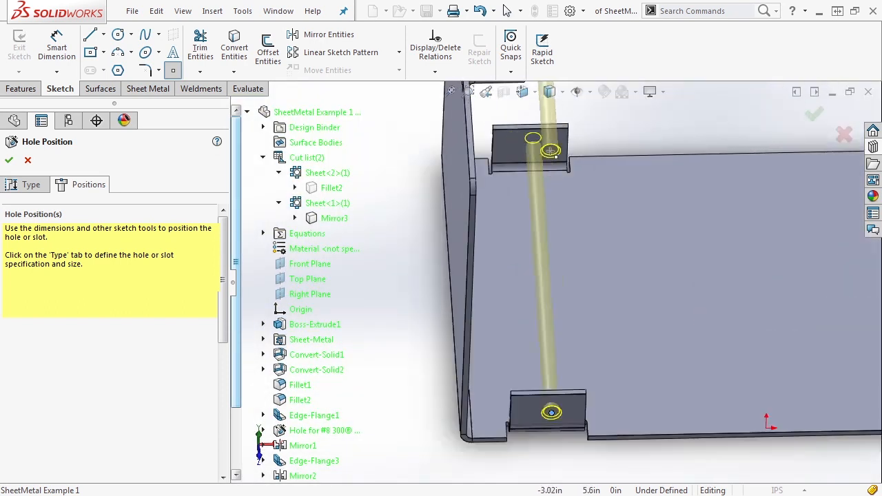
{"action": "scroll", "coordinate": [526, 160], "scroll_direction": "up", "scroll_amount": 5}
{"action": "scroll", "coordinate": [553, 427], "scroll_direction": "down", "scroll_amount": 5}
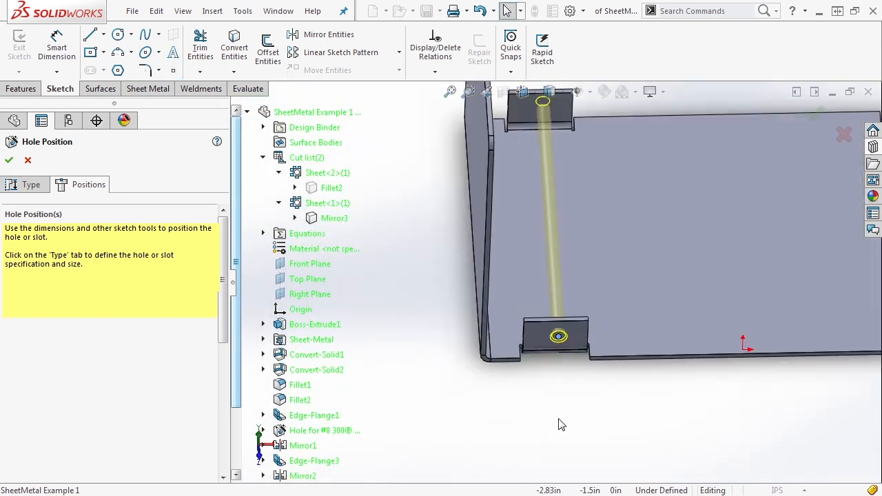
- Draw a horizontal construction line between the corner flange's side-edge midpoints and a vertical one from its top-edge midpoint to that line's midpoint
{"action": "scroll", "coordinate": [569, 372], "scroll_direction": "down", "scroll_amount": 2}
{"action": "key", "text": "l"}
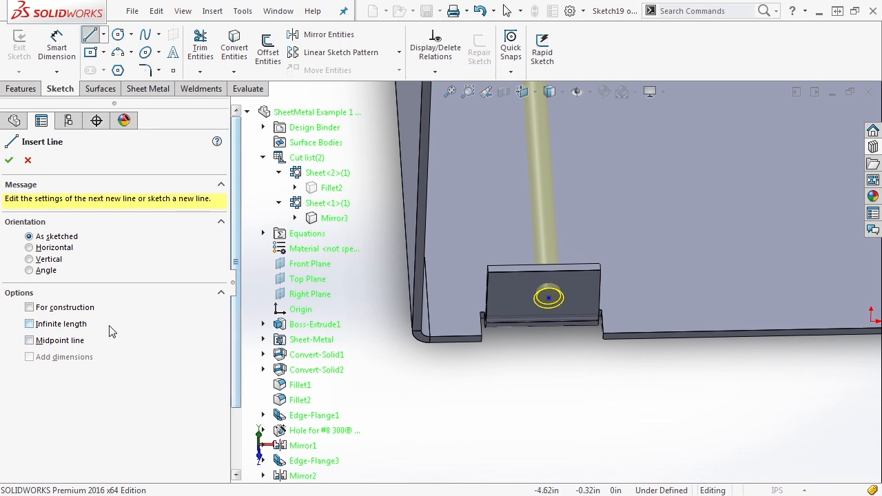
{"action": "left_click", "coordinate": [69, 308]}
{"action": "key", "text": "f"}
{"action": "scroll", "coordinate": [452, 353], "scroll_direction": "down", "scroll_amount": 3}
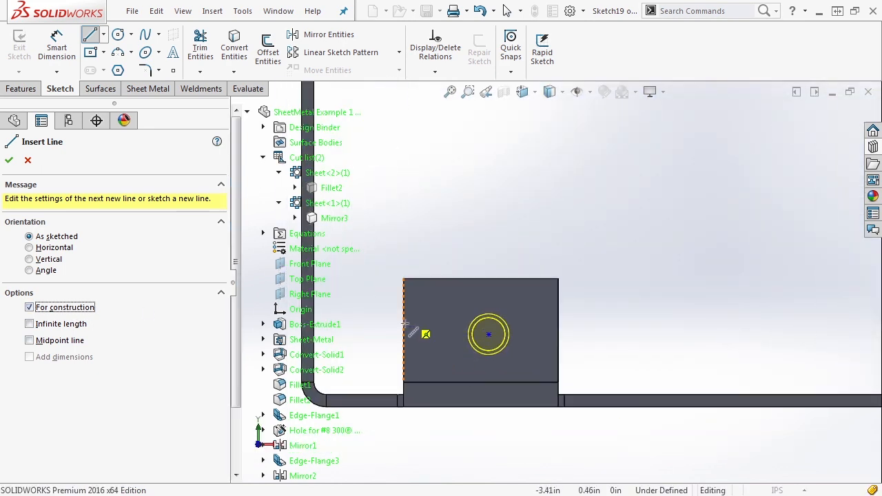
{"action": "left_click", "coordinate": [403, 329]}
{"action": "left_click", "coordinate": [559, 330]}
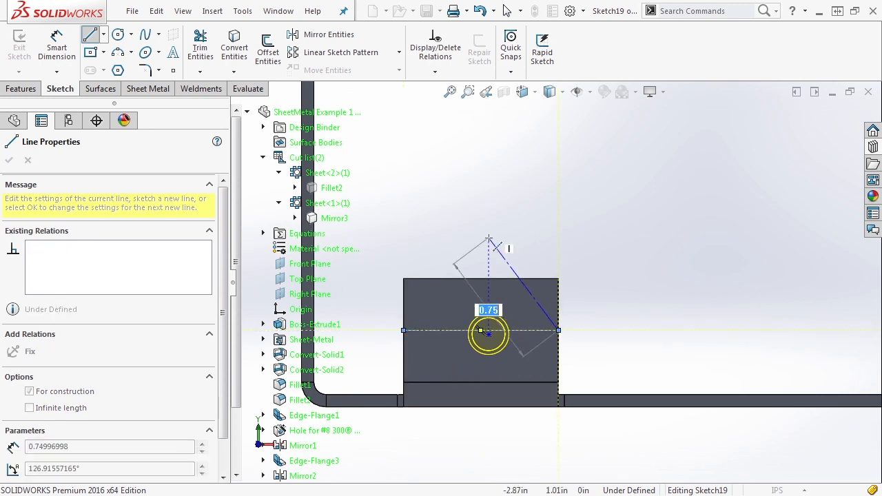
{"action": "key", "text": "Escape"}
{"action": "left_click", "coordinate": [480, 279]}
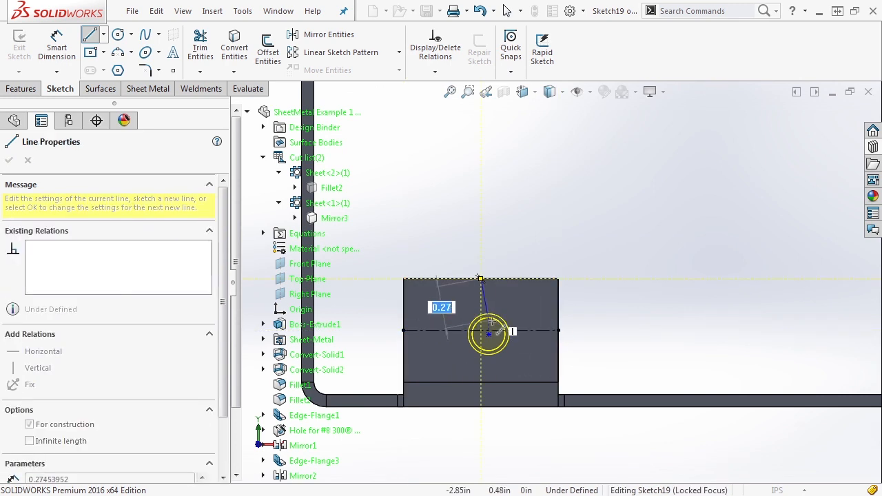
{"action": "left_click", "coordinate": [481, 331]}
{"action": "scroll", "coordinate": [486, 334], "scroll_direction": "down", "scroll_amount": 3}
{"action": "key", "text": "Escape"}
{"action": "key", "text": "Escape"}
- Snap the hole's centre point onto the intersection of the two construction lines to centre it on the corner flange
{"action": "left_click", "coordinate": [491, 327]}
{"action": "left_click_drag", "start_coordinate": [492, 328], "coordinate": [479, 320]}
{"action": "left_click", "coordinate": [628, 320]}
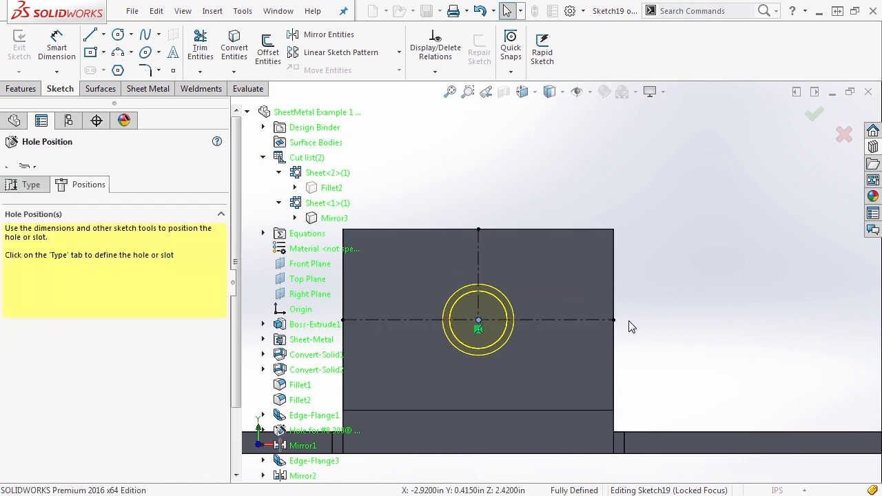
- End the corner flange hole Up To Surface at the opposite corner flange's face and finish the hole feature
{"action": "scroll", "coordinate": [629, 321], "scroll_direction": "up", "scroll_amount": 3}
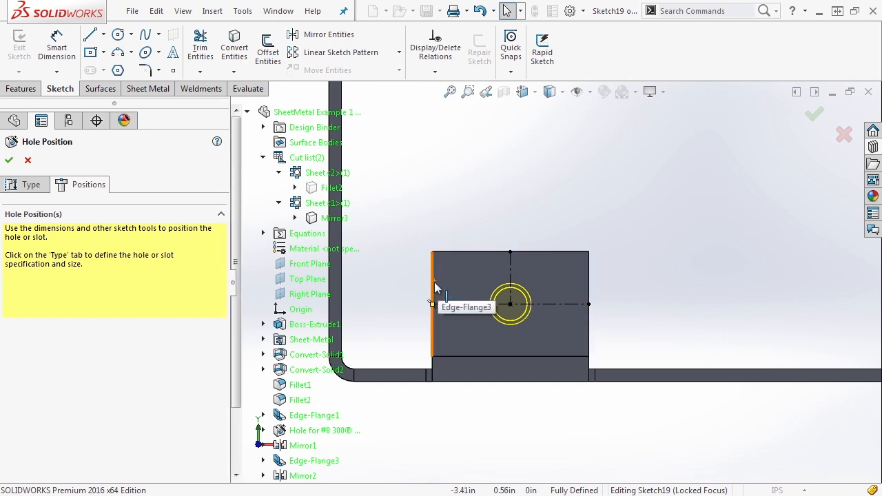
{"action": "middle_click_drag", "start_coordinate": [454, 306], "coordinate": [550, 317]}
{"action": "left_click", "coordinate": [15, 187]}
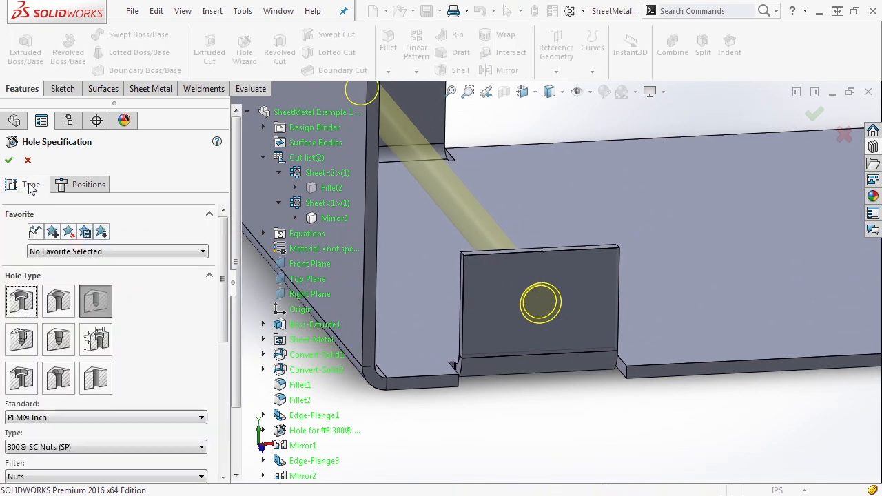
{"action": "middle_click_drag", "start_coordinate": [550, 304], "coordinate": [551, 307]}
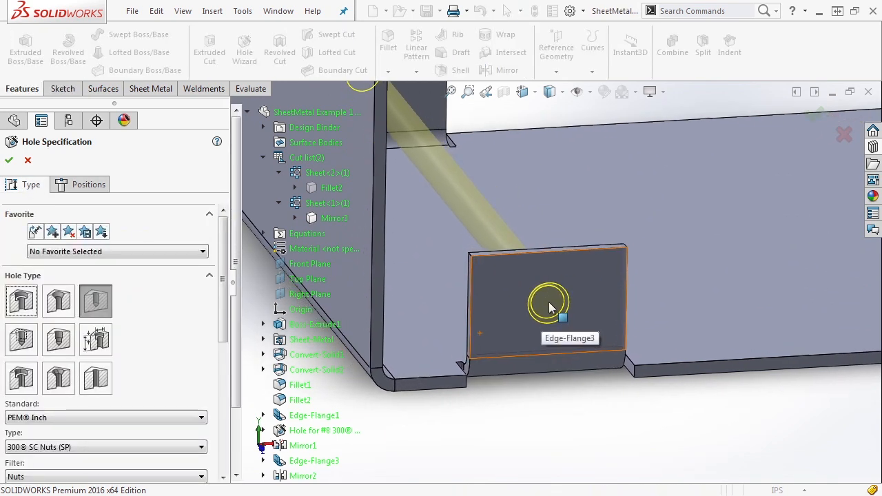
{"action": "left_click_drag", "start_coordinate": [224, 259], "coordinate": [227, 373]}
{"action": "left_click", "coordinate": [169, 354]}
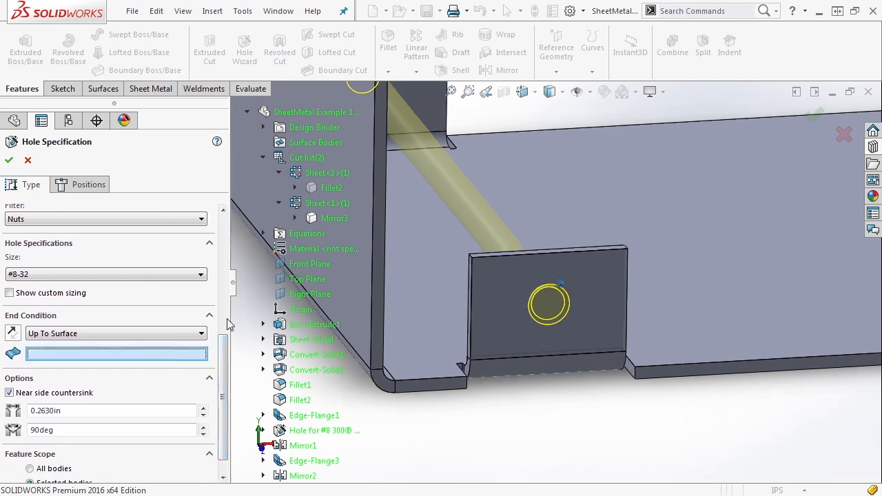
{"action": "left_click", "coordinate": [452, 175]}
{"action": "left_click", "coordinate": [9, 160]}
{"action": "middle_click_drag", "start_coordinate": [551, 175], "coordinate": [580, 174]}
{"action": "left_click", "coordinate": [580, 174]}
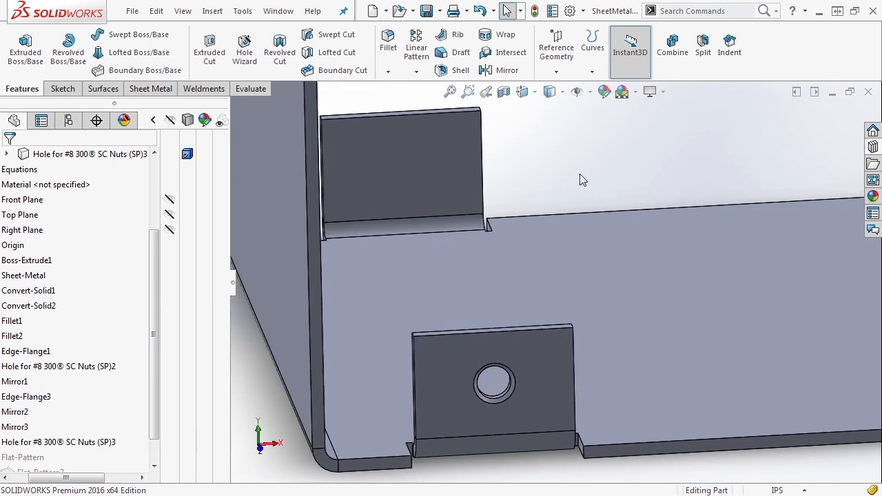
- Try to move the new hole feature ahead of Mirror3 in the feature order
{"action": "scroll", "coordinate": [565, 183], "scroll_direction": "up", "scroll_amount": 4}
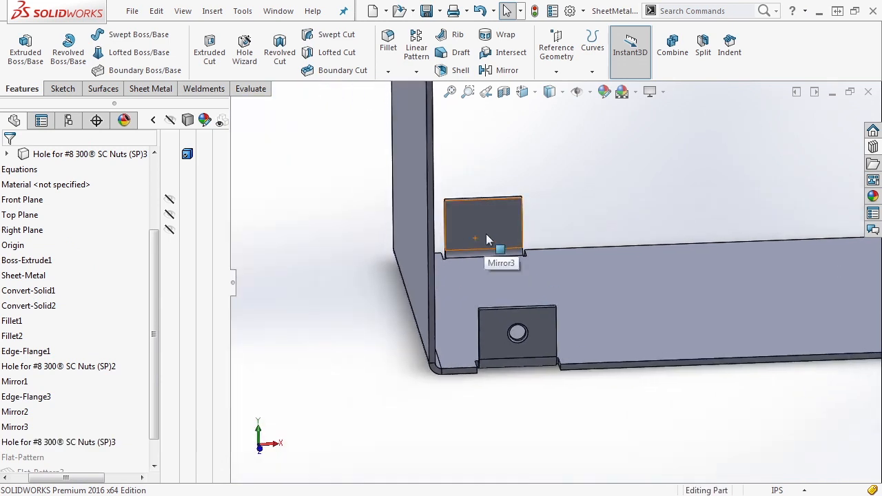
{"action": "scroll", "coordinate": [524, 433], "scroll_direction": "up", "scroll_amount": 5}
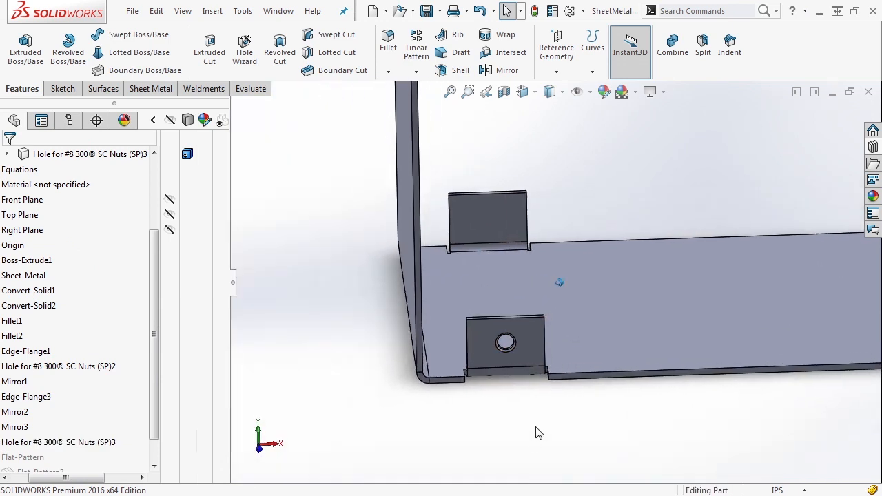
{"action": "middle_click_drag", "start_coordinate": [509, 420], "coordinate": [509, 415]}
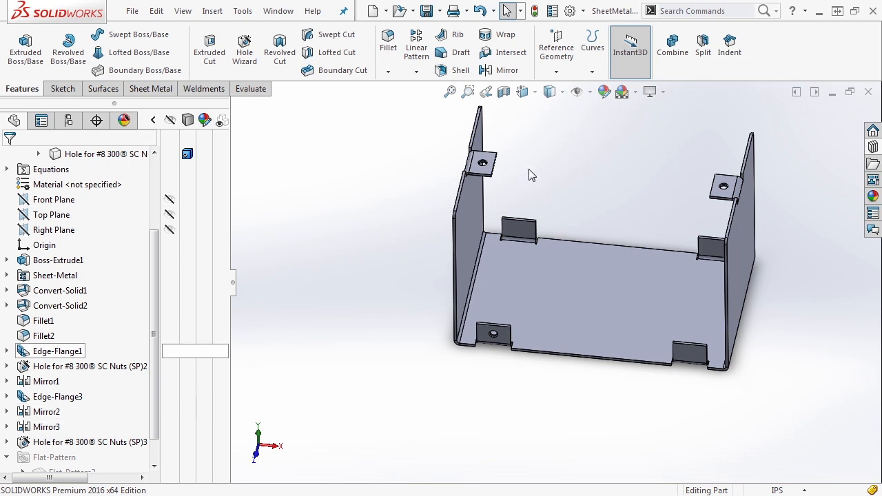
{"action": "scroll", "coordinate": [529, 175], "scroll_direction": "down", "scroll_amount": 2}
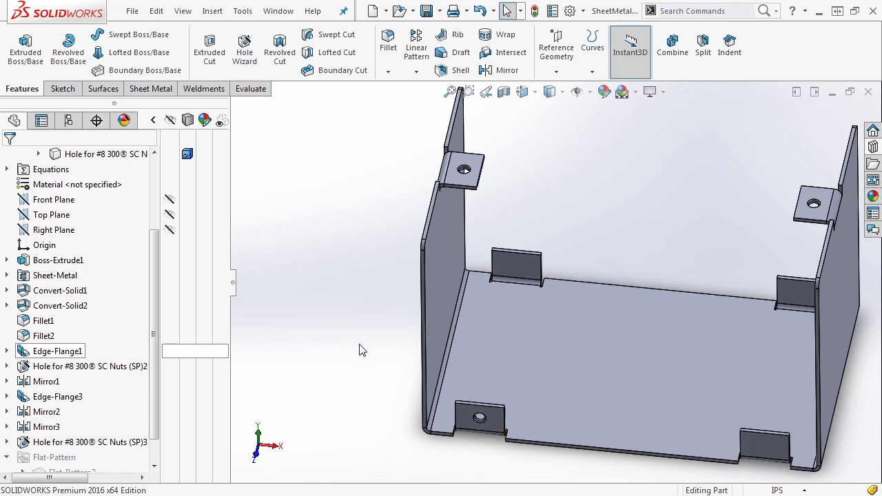
{"action": "left_click_drag", "start_coordinate": [158, 321], "coordinate": [157, 366]}
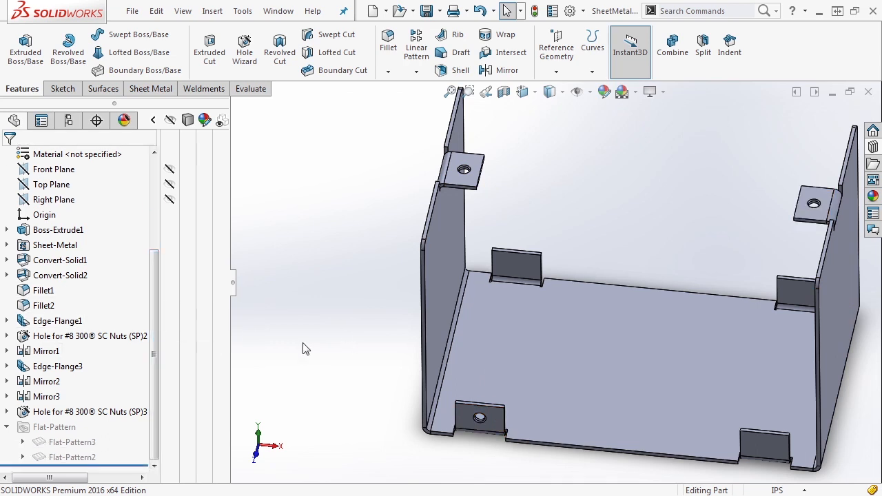
{"action": "left_click_drag", "start_coordinate": [26, 413], "coordinate": [33, 395]}
{"action": "left_click", "coordinate": [230, 388]}
- Edit the hole's end condition to Up To Vertex, picking the free corner of the side wall's upper flange
{"action": "left_click", "coordinate": [35, 378]}
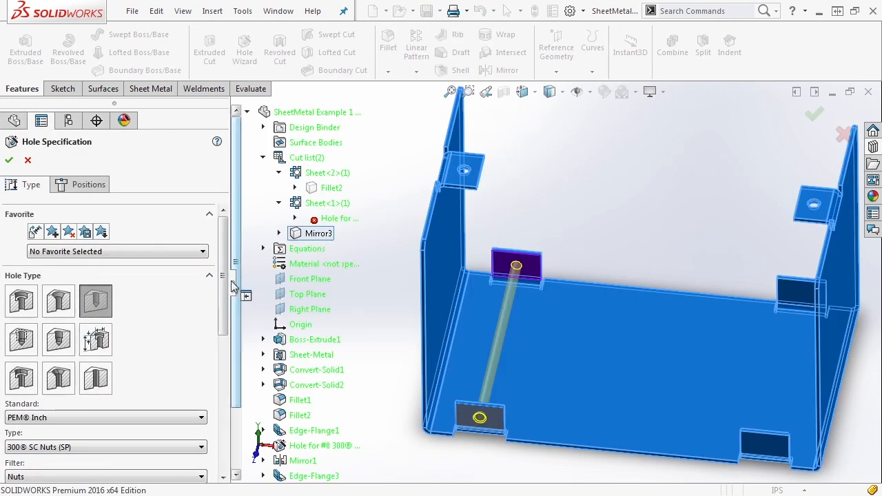
{"action": "left_click_drag", "start_coordinate": [223, 284], "coordinate": [213, 366]}
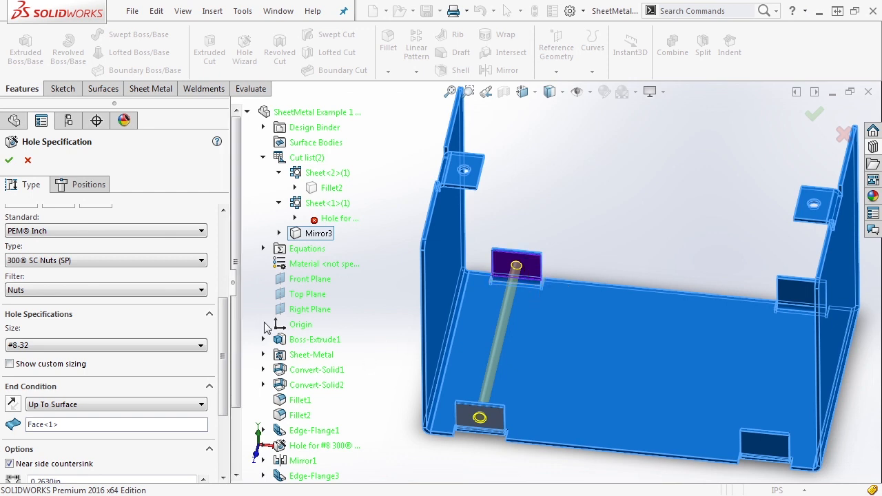
{"action": "scroll", "coordinate": [224, 350], "scroll_direction": "down", "scroll_amount": 1}
{"action": "scroll", "coordinate": [224, 350], "scroll_direction": "down", "scroll_amount": 2}
{"action": "left_click", "coordinate": [197, 369]}
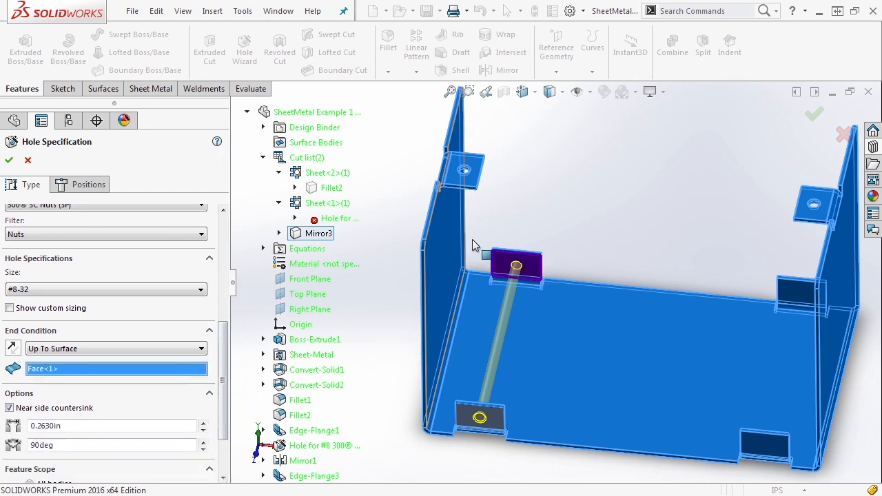
{"action": "scroll", "coordinate": [489, 218], "scroll_direction": "down", "scroll_amount": 4}
{"action": "left_click", "coordinate": [144, 348]}
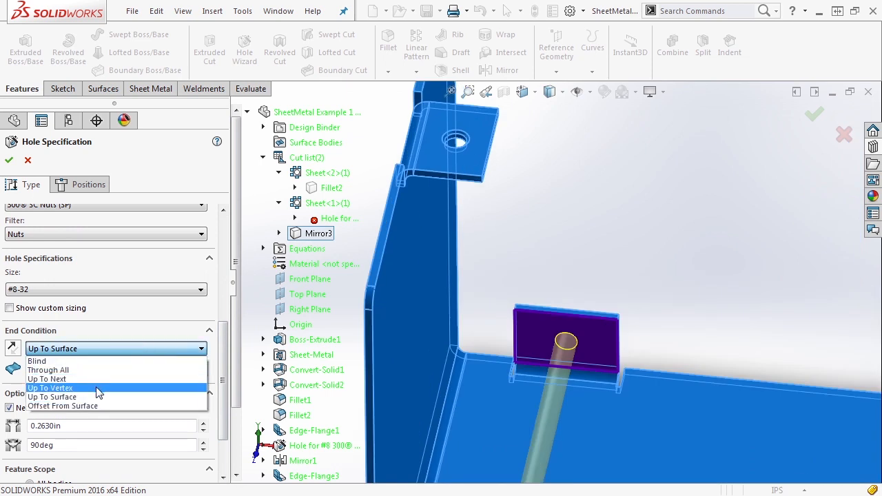
{"action": "left_click", "coordinate": [76, 388]}
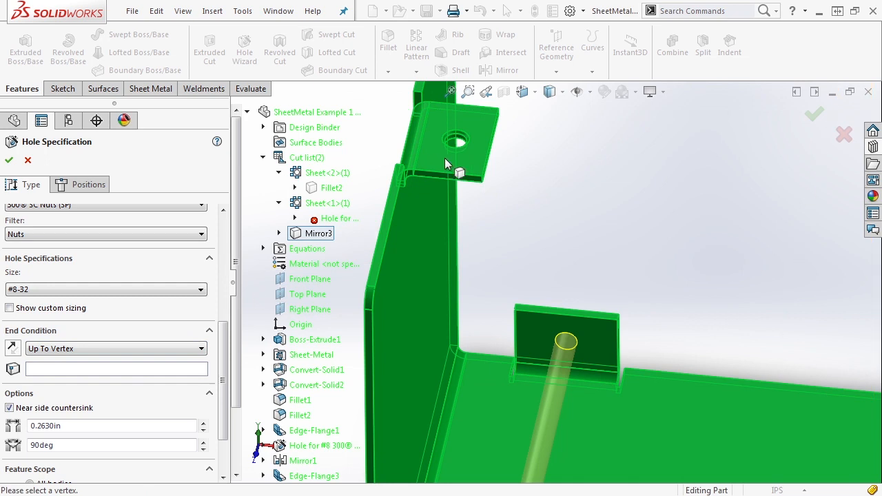
{"action": "left_click", "coordinate": [68, 366]}
{"action": "left_click", "coordinate": [483, 180]}
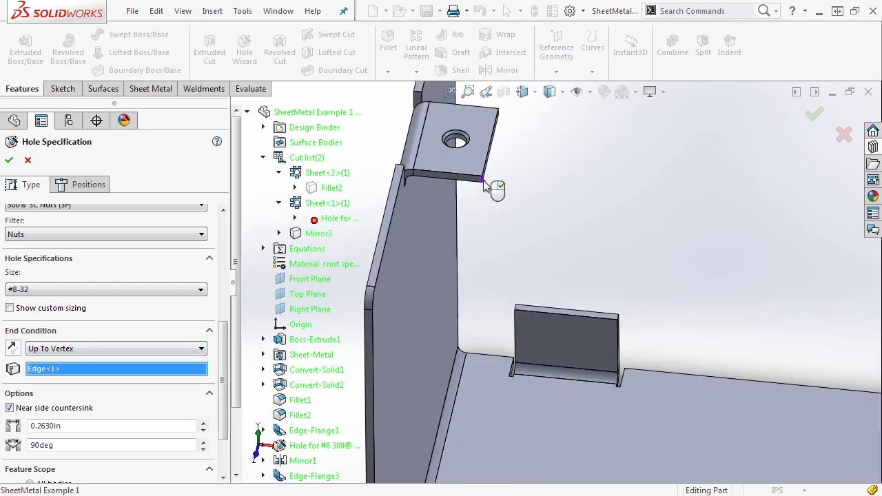
{"action": "left_click", "coordinate": [9, 160]}
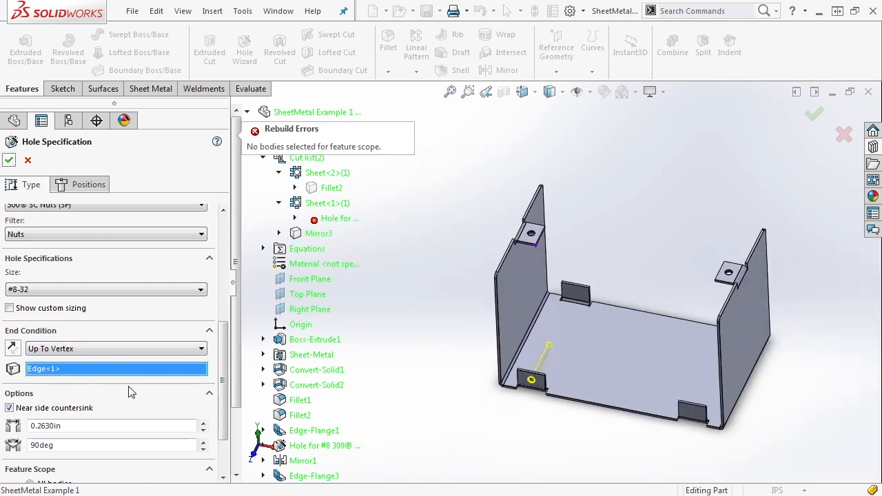
- Select the flanged bracket body for the hole's feature scope and apply the edited hole
{"action": "scroll", "coordinate": [203, 440], "scroll_direction": "down", "scroll_amount": 2}
{"action": "left_click", "coordinate": [149, 463]}
{"action": "left_click", "coordinate": [579, 386]}
{"action": "left_click", "coordinate": [9, 160]}
- Reorder the corner flange hole feature to directly follow Edge-Flange3, ahead of Mirror2
{"action": "scroll", "coordinate": [545, 235], "scroll_direction": "down", "scroll_amount": 3}
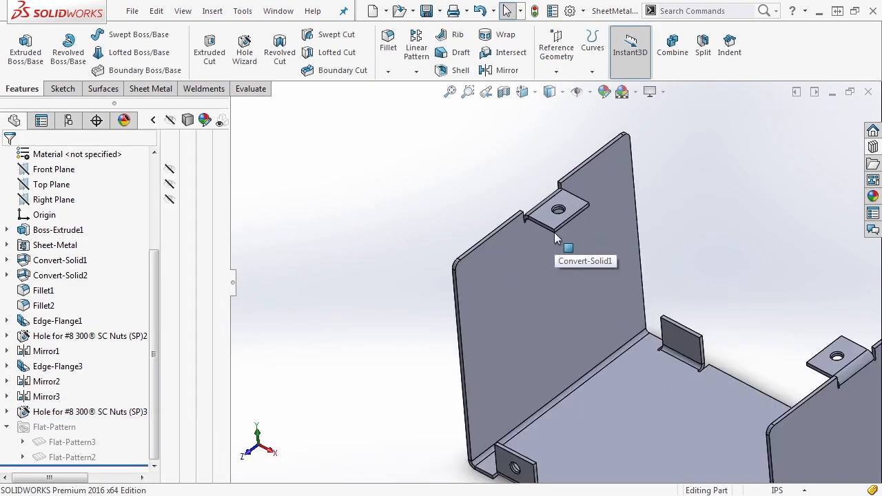
{"action": "left_click", "coordinate": [58, 366]}
{"action": "mouse_move", "coordinate": [58, 366]}
{"action": "left_mouse_down"}
{"action": "mouse_move", "coordinate": [28, 376]}
{"action": "mouse_move", "coordinate": [29, 367]}
{"action": "left_mouse_up"}
- Edit Mirror2 to include the corner flange hole among its mirrored features
{"action": "left_click", "coordinate": [87, 404]}
{"action": "left_click", "coordinate": [45, 397]}
{"action": "left_click", "coordinate": [33, 358]}
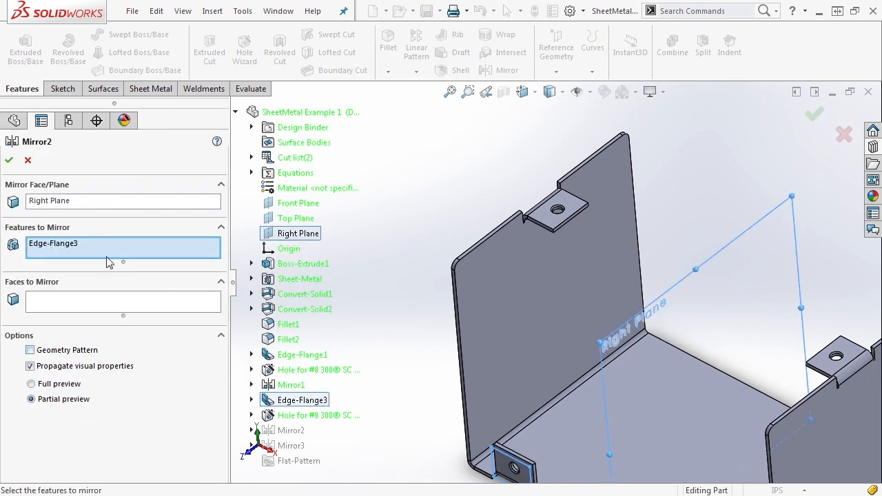
{"action": "left_click", "coordinate": [271, 411]}
{"action": "left_click", "coordinate": [9, 160]}
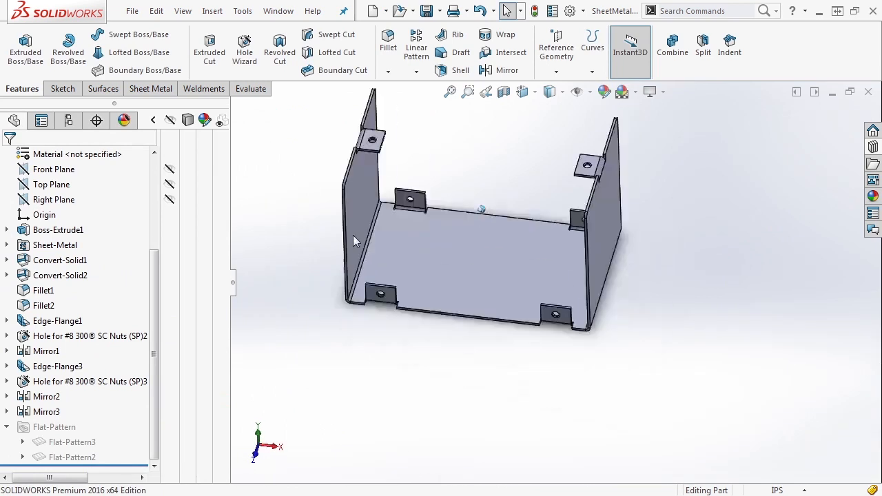
- Inspect the mirrored nut holes on all four base corner flanges from several angles
{"action": "scroll", "coordinate": [410, 307], "scroll_direction": "down", "scroll_amount": 4}
{"action": "scroll", "coordinate": [481, 361], "scroll_direction": "up", "scroll_amount": 4}
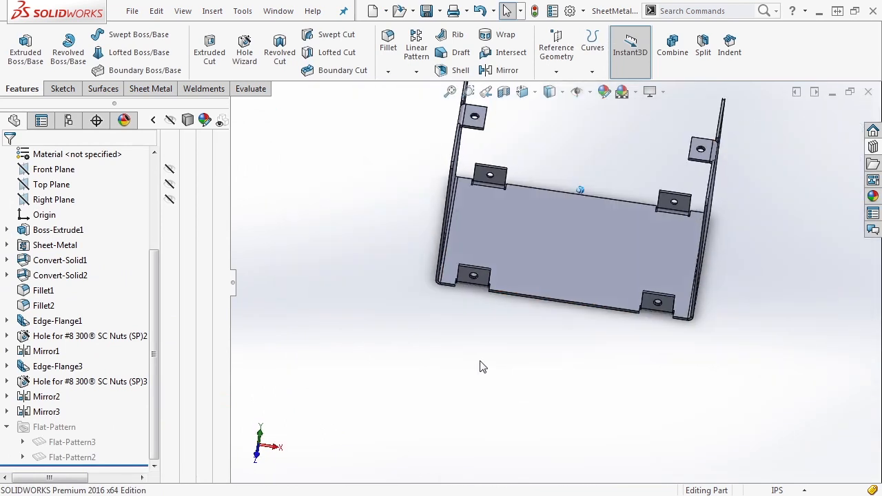
{"action": "key", "text": "ctrl+5"}
{"action": "key", "text": "ctrl+1"}
{"action": "scroll", "coordinate": [444, 384], "scroll_direction": "up", "scroll_amount": 4}
{"action": "middle_click_drag", "start_coordinate": [390, 331], "coordinate": [419, 343]}
{"action": "scroll", "coordinate": [83, 252], "scroll_direction": "up", "scroll_amount": 3}
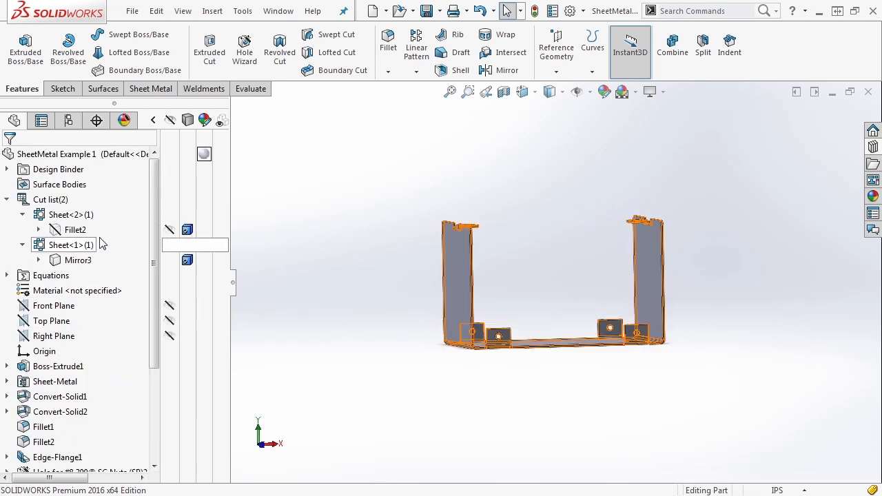
- Show the hidden Fillet2 cover body and make it transparent
{"action": "left_click", "coordinate": [170, 232]}
{"action": "left_click", "coordinate": [318, 199]}
{"action": "middle_click_drag", "start_coordinate": [408, 153], "coordinate": [408, 186]}
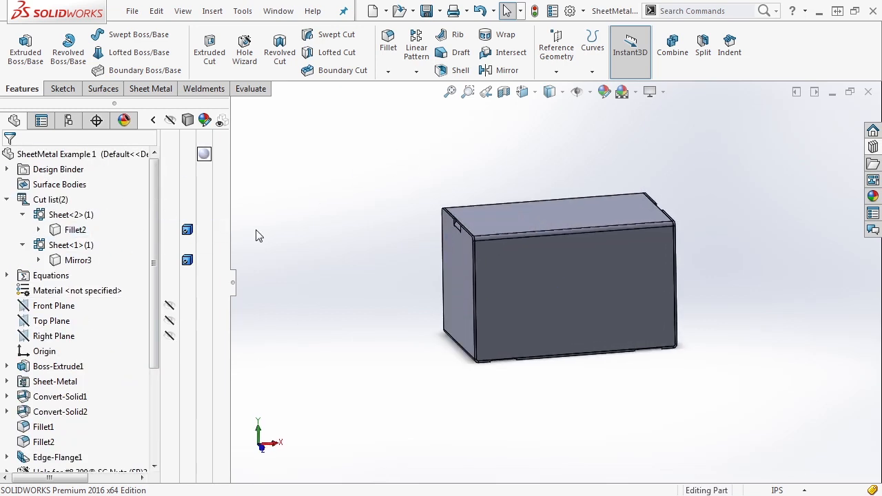
{"action": "left_click", "coordinate": [221, 231]}
{"action": "left_click", "coordinate": [310, 217]}
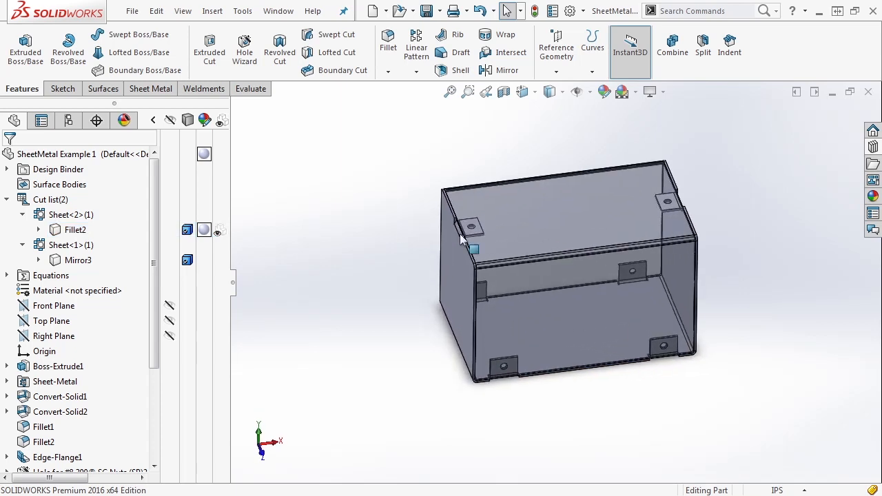
- Examine how the transparent cover fits over the bracket's flanges and nut holes at the upper side walls and base corners
{"action": "scroll", "coordinate": [489, 240], "scroll_direction": "down", "scroll_amount": 8}
{"action": "scroll", "coordinate": [485, 239], "scroll_direction": "up", "scroll_amount": 5}
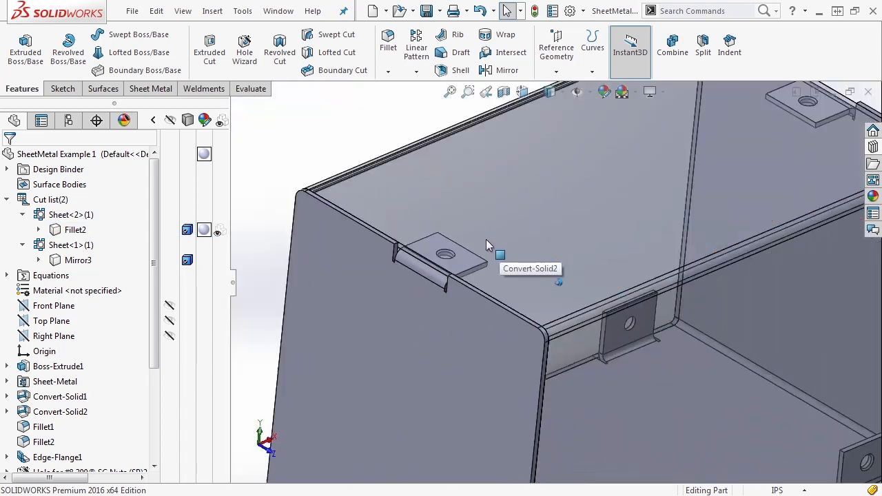
{"action": "scroll", "coordinate": [486, 239], "scroll_direction": "down", "scroll_amount": 3}
{"action": "scroll", "coordinate": [485, 239], "scroll_direction": "up", "scroll_amount": 2}
{"action": "scroll", "coordinate": [497, 240], "scroll_direction": "up", "scroll_amount": 3}
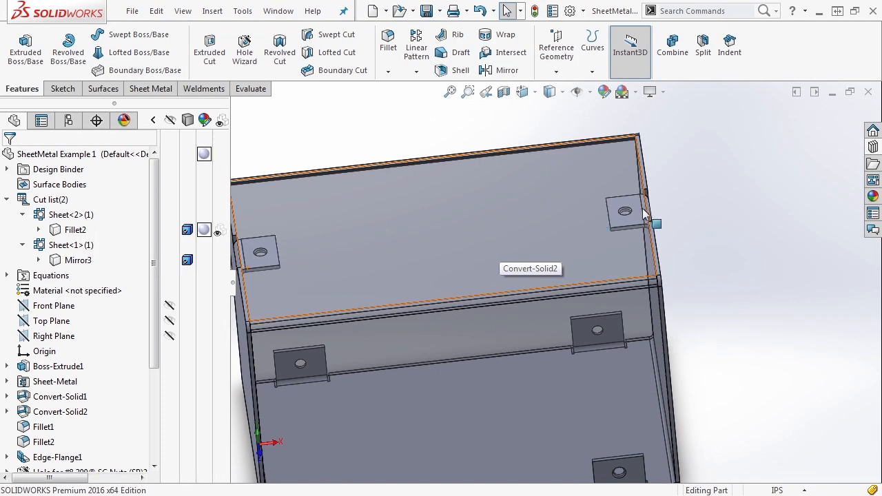
{"action": "scroll", "coordinate": [611, 311], "scroll_direction": "up", "scroll_amount": 2}
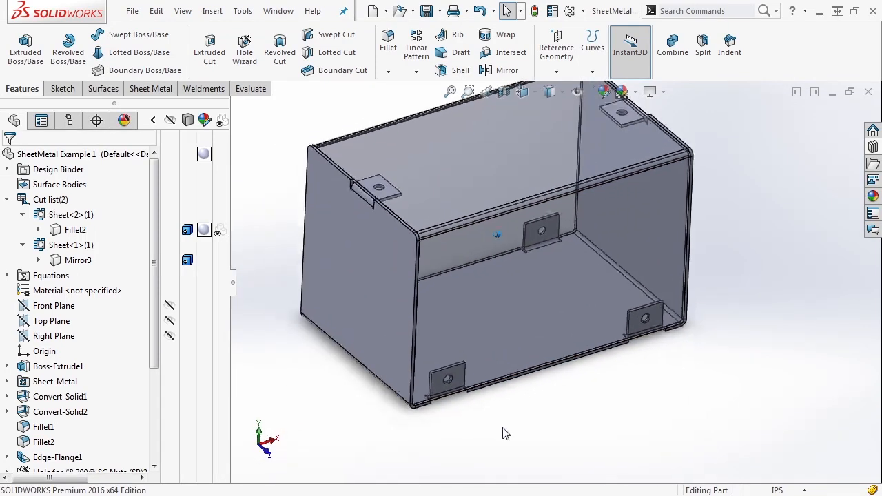
{"action": "scroll", "coordinate": [419, 248], "scroll_direction": "down", "scroll_amount": 5}
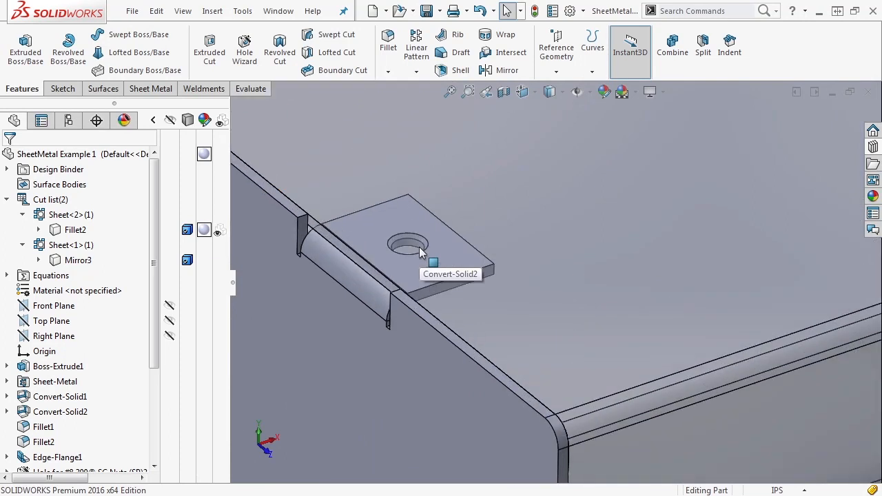
{"action": "scroll", "coordinate": [423, 246], "scroll_direction": "up", "scroll_amount": 3}
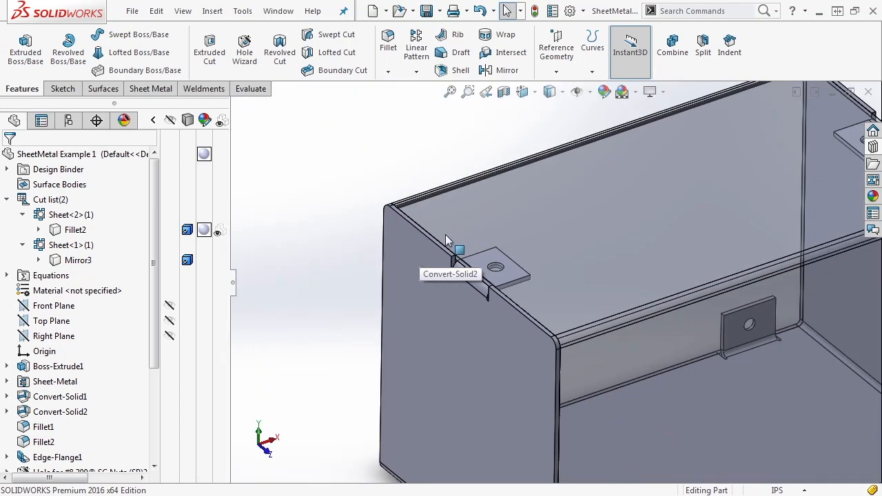
{"action": "left_click", "coordinate": [556, 216]}
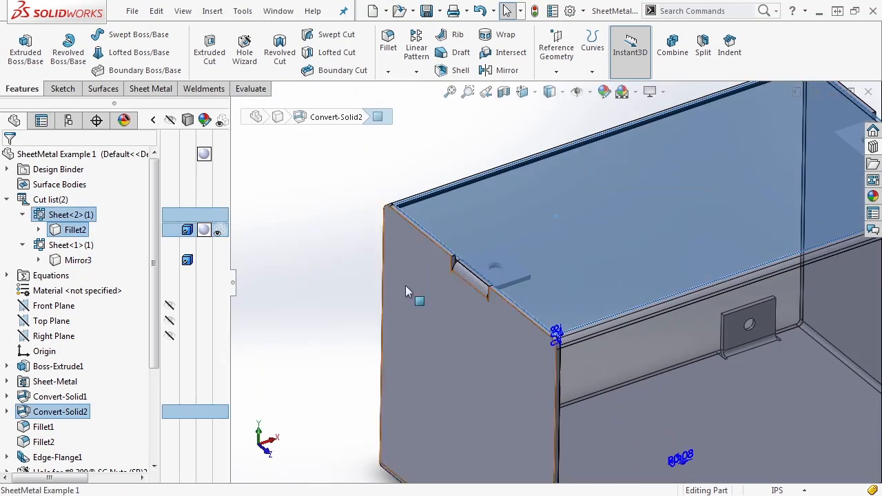
{"action": "left_click", "coordinate": [332, 296]}
{"action": "scroll", "coordinate": [332, 297], "scroll_direction": "up", "scroll_amount": 4}
{"action": "scroll", "coordinate": [333, 301], "scroll_direction": "down", "scroll_amount": 3}
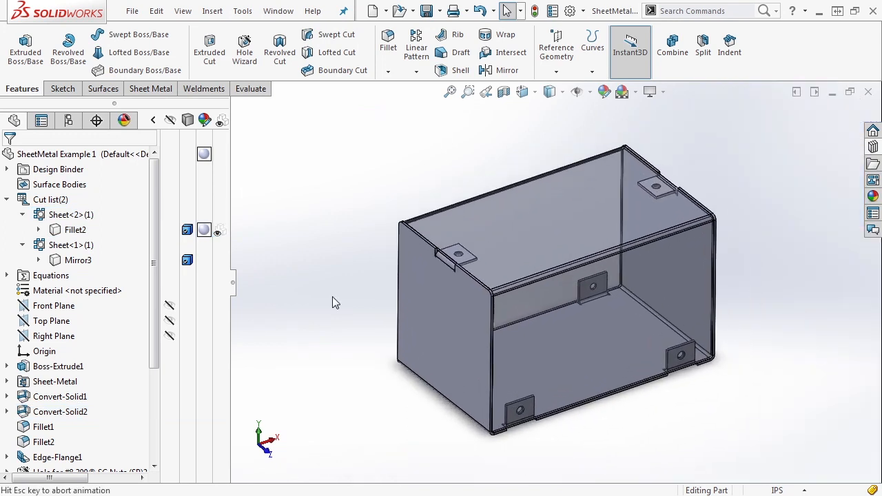
- Save the part as a new file named SheetMetal Example 2
{"action": "left_click", "coordinate": [439, 11]}
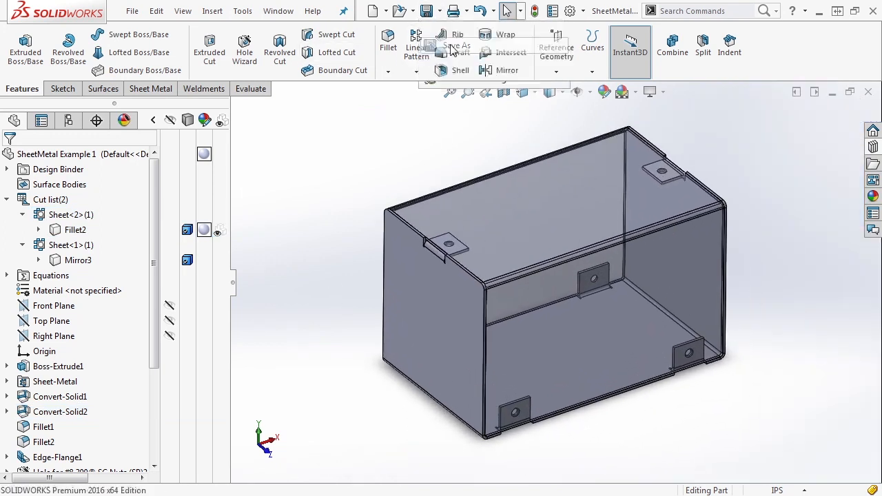
{"action": "left_click", "coordinate": [451, 46]}
{"action": "left_click", "coordinate": [398, 311]}
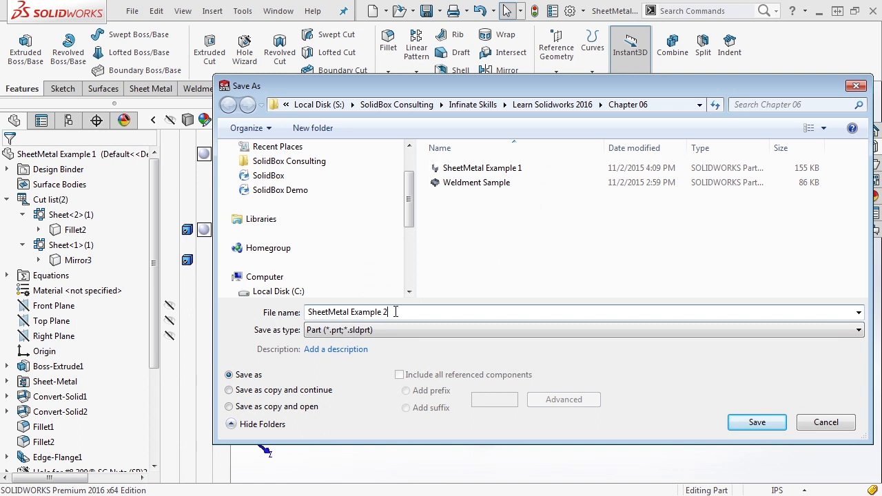